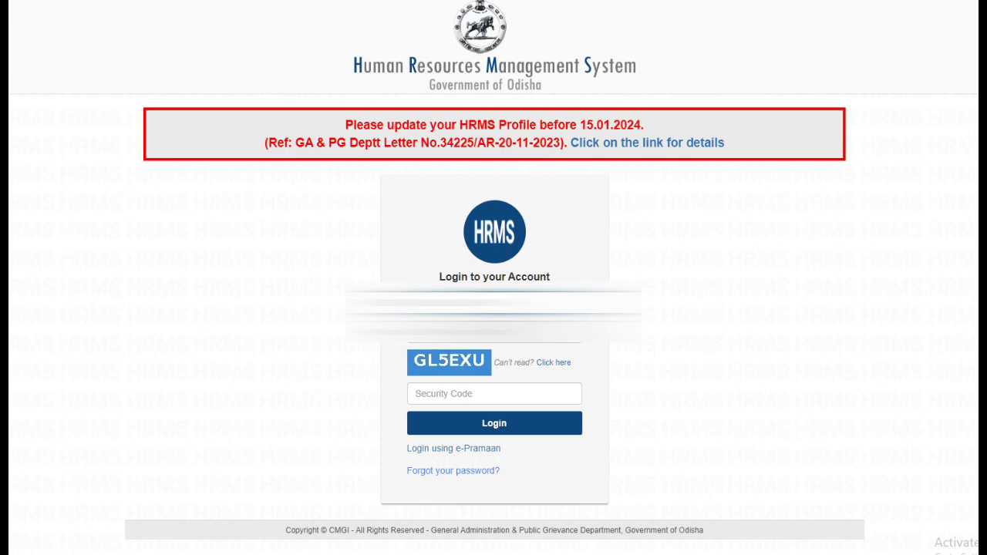
- Enter the captcha security code shown on the sign-in page and log in
{"action": "key", "text": "Tab"}
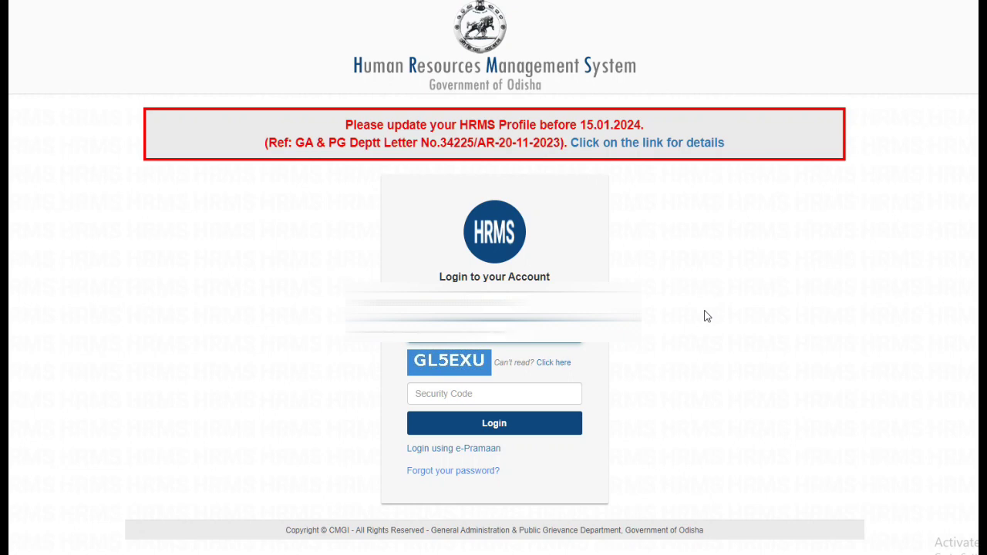
{"action": "left_click", "coordinate": [559, 395]}
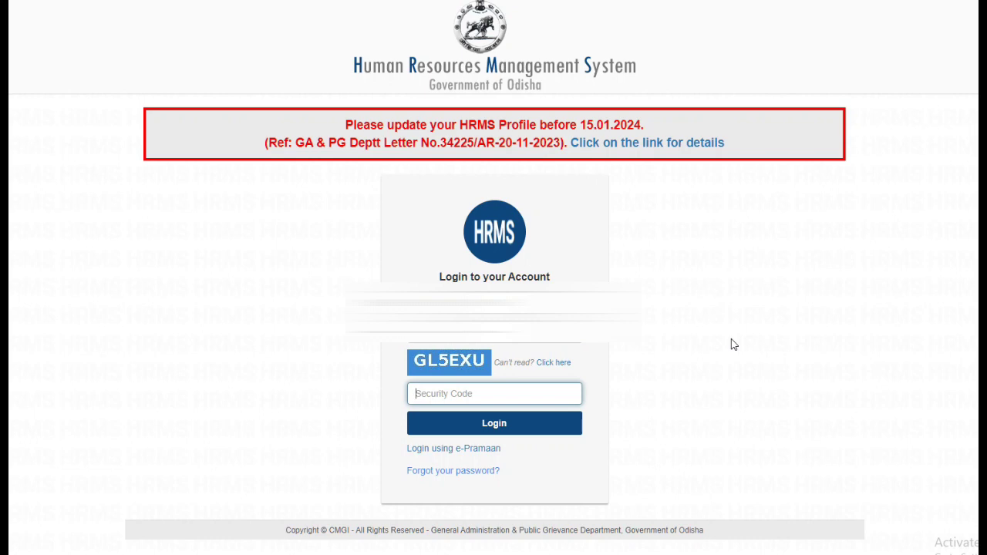
{"action": "type", "text": "GL5EXU"}
{"action": "left_click", "coordinate": [525, 431]}
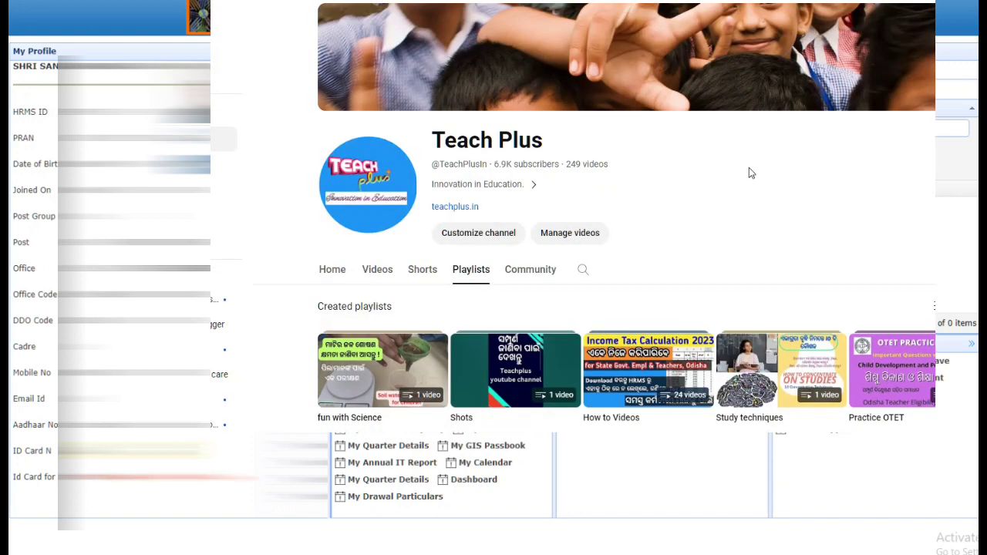
- Scroll down the dashboard to the My Reports options such as My Profile and My Pay Slip
{"action": "scroll", "coordinate": [749, 171], "scroll_direction": "down", "scroll_amount": 3}
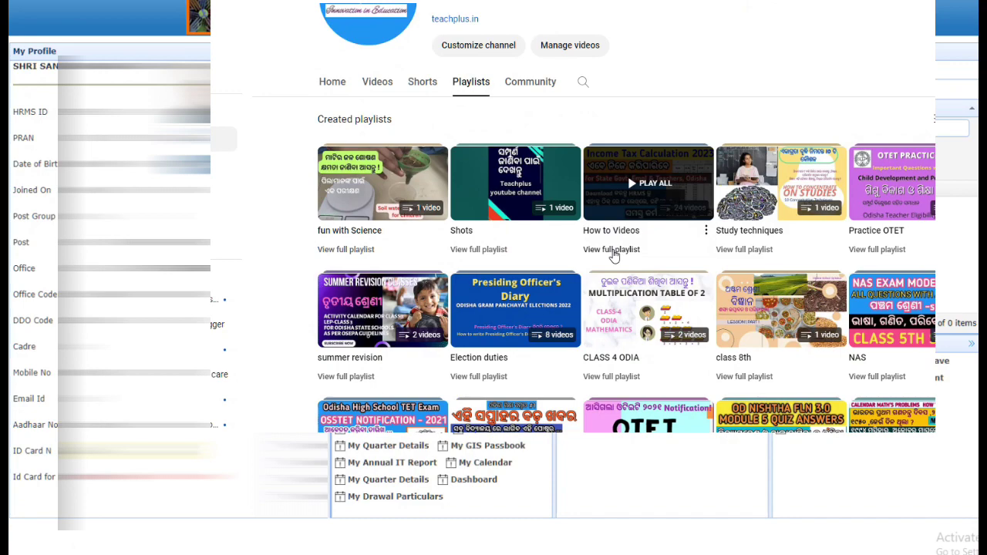
- Play the HRMS ID and password video from the How to Videos playlist on YouTube
{"action": "left_click", "coordinate": [613, 250]}
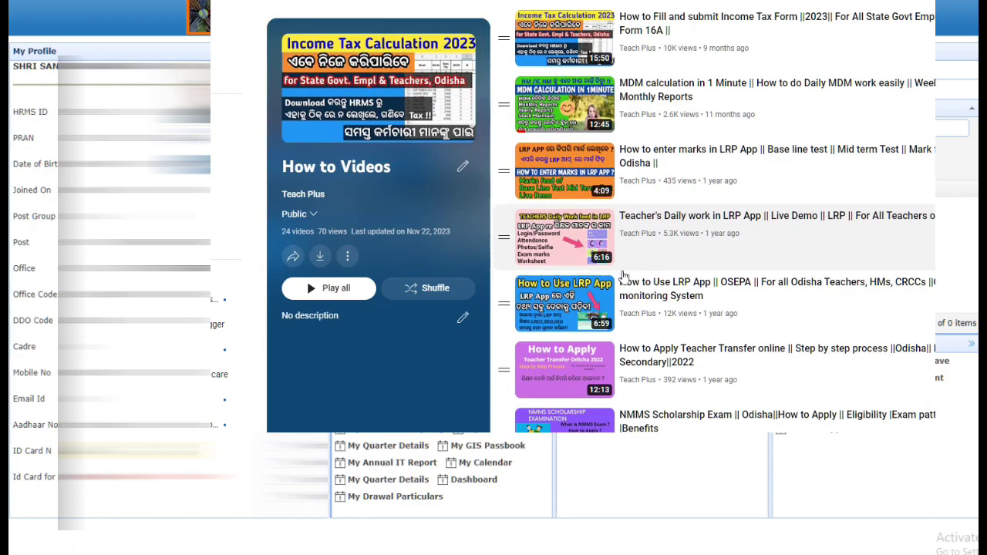
{"action": "scroll", "coordinate": [622, 275], "scroll_direction": "down", "scroll_amount": 2}
{"action": "scroll", "coordinate": [597, 185], "scroll_direction": "down", "scroll_amount": 2}
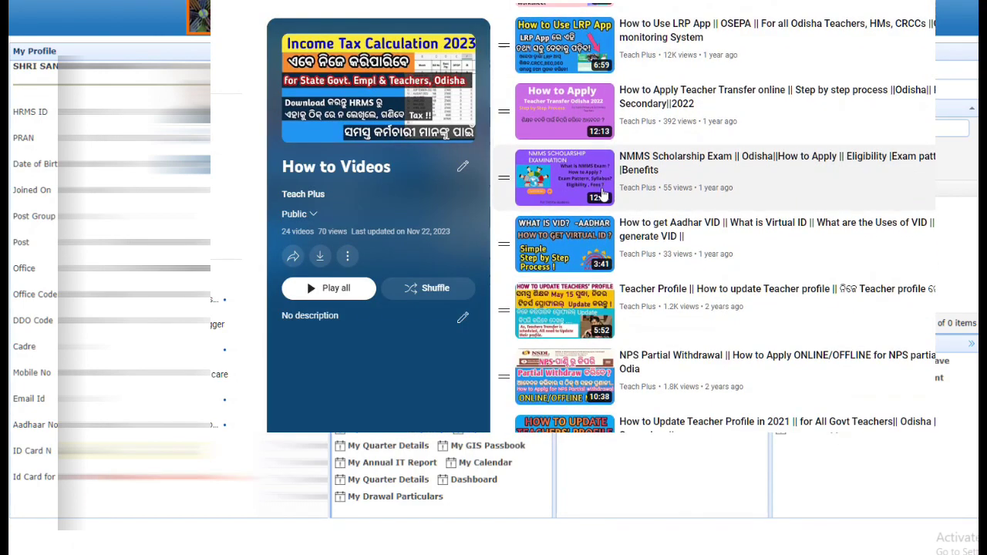
{"action": "scroll", "coordinate": [603, 195], "scroll_direction": "down", "scroll_amount": 5}
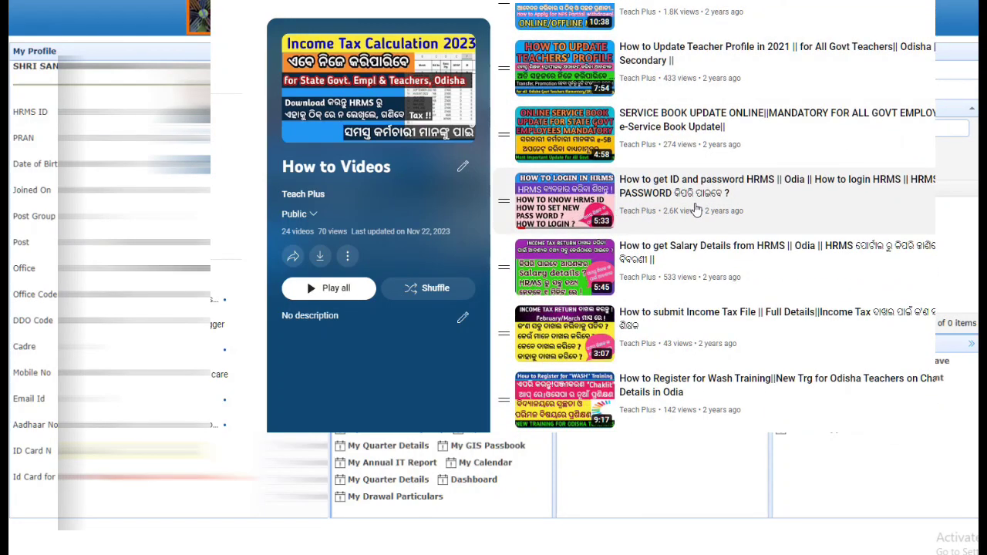
{"action": "left_click", "coordinate": [568, 202]}
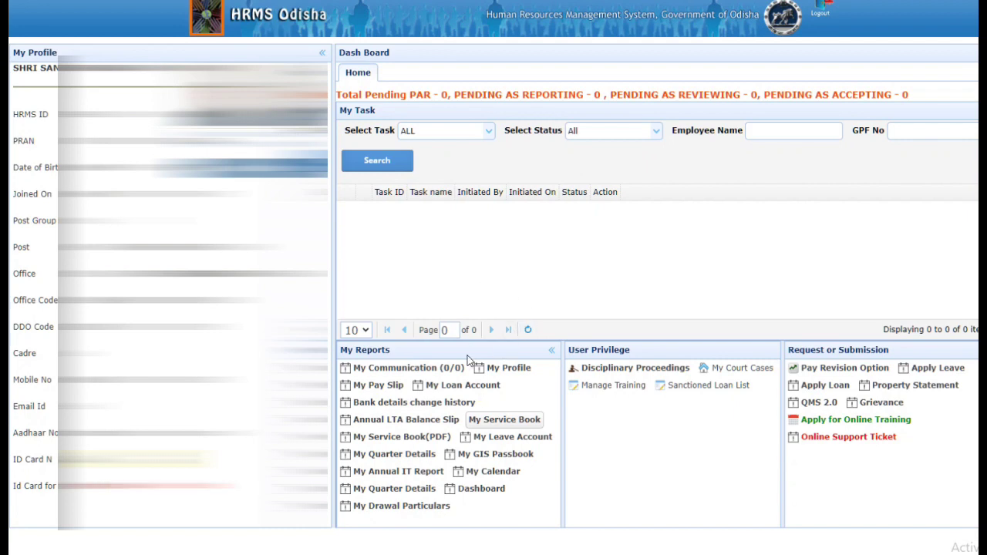
- Open My Profile from the My Reports list on the dashboard
{"action": "left_click", "coordinate": [511, 373]}
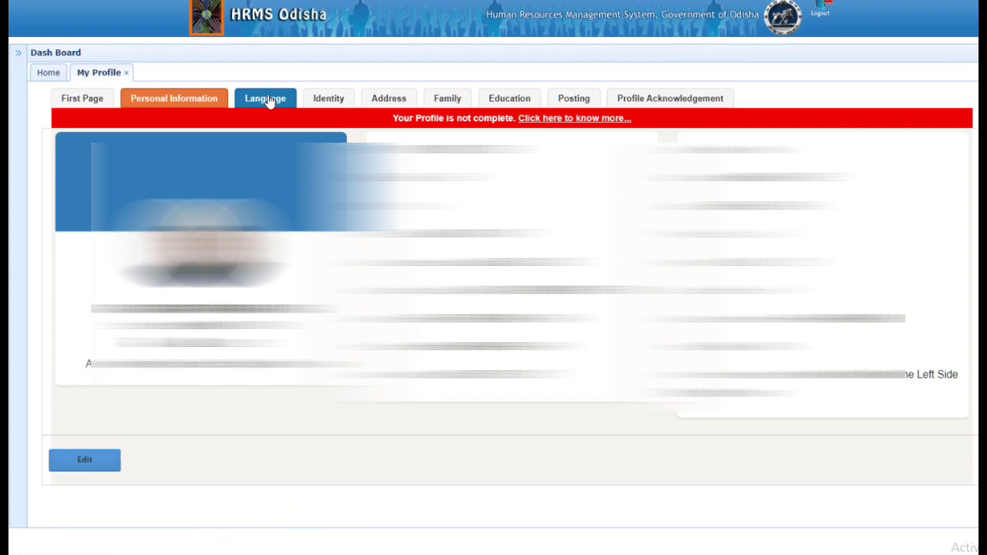
- Browse the Language, Identity, Address, Family, Education and Posting tabs of the profile
{"action": "left_click", "coordinate": [270, 102]}
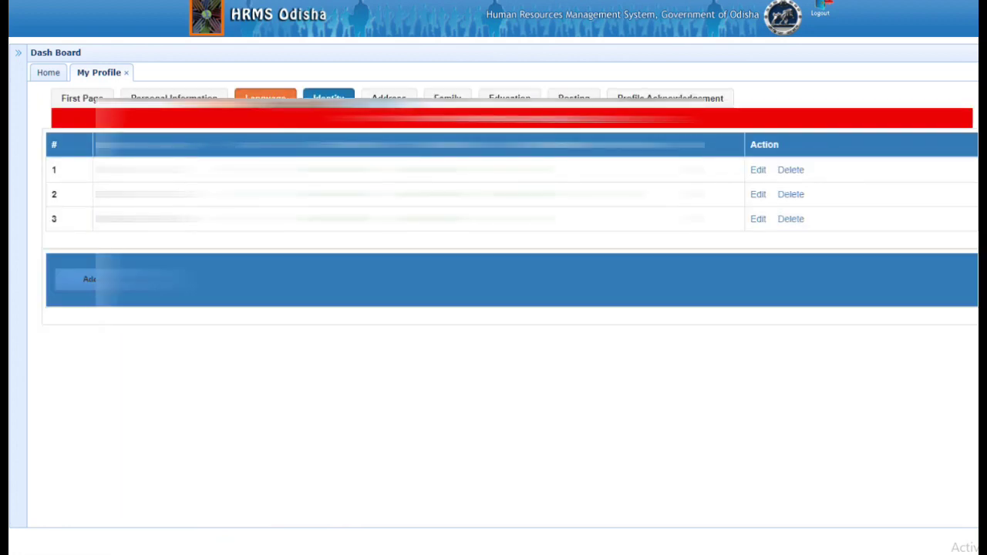
{"action": "left_click", "coordinate": [329, 98]}
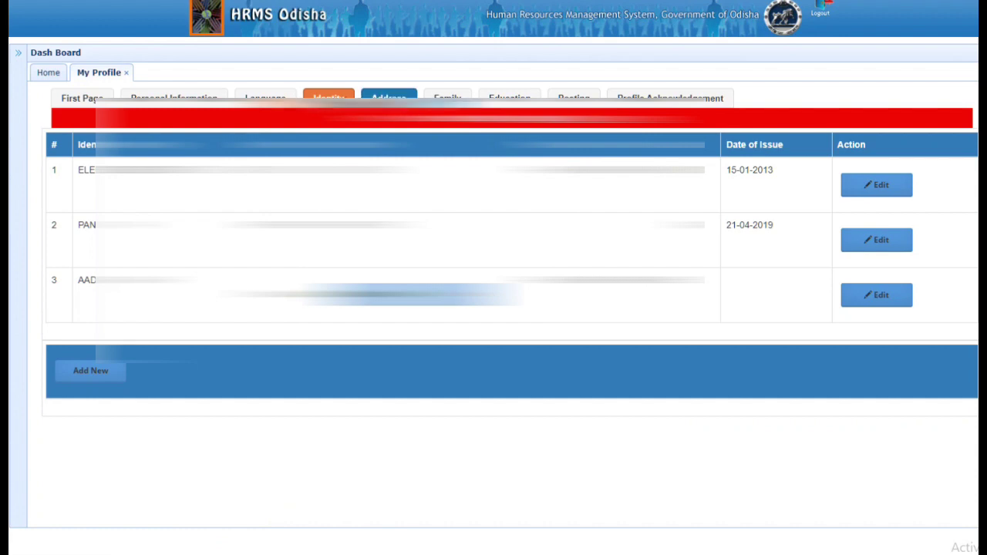
{"action": "left_click", "coordinate": [389, 98]}
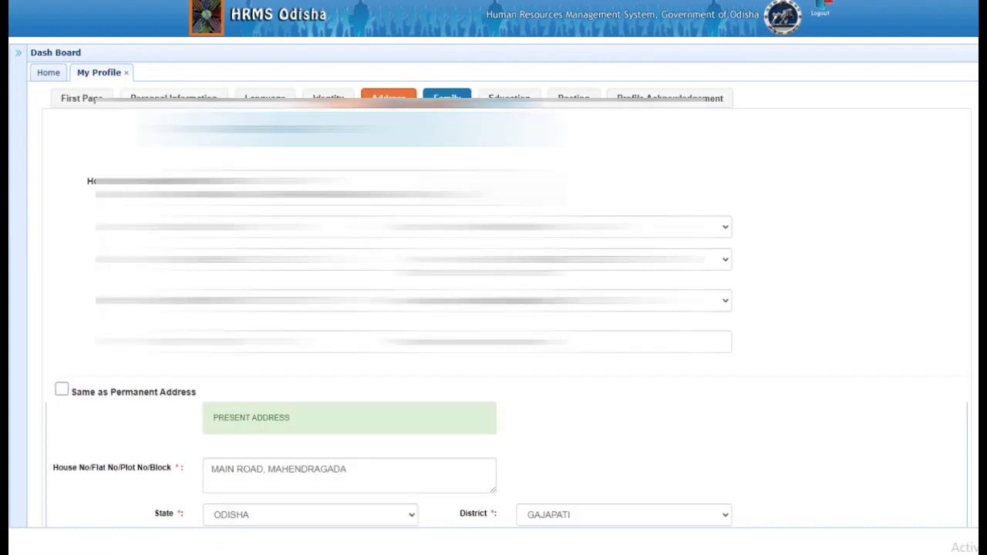
{"action": "left_click", "coordinate": [446, 98]}
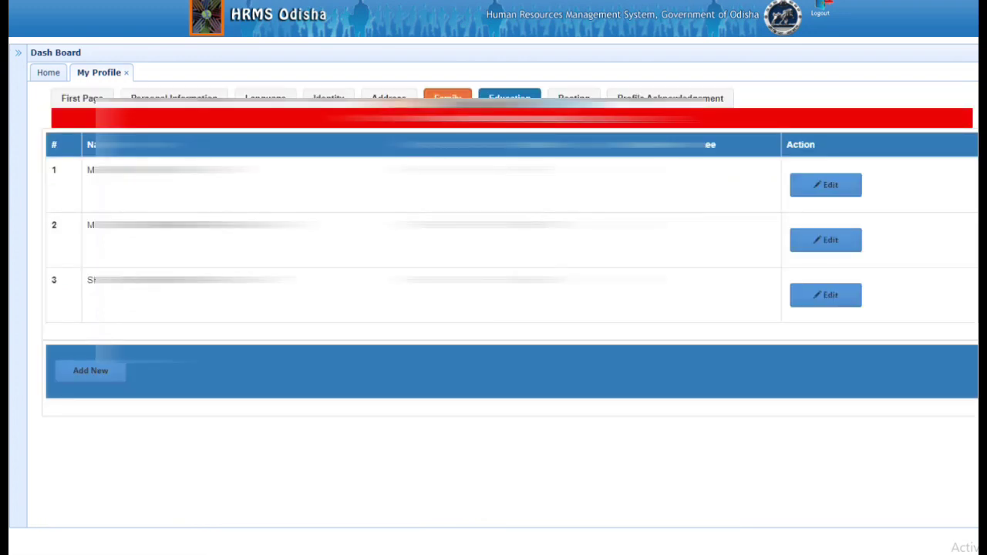
{"action": "left_click", "coordinate": [509, 98]}
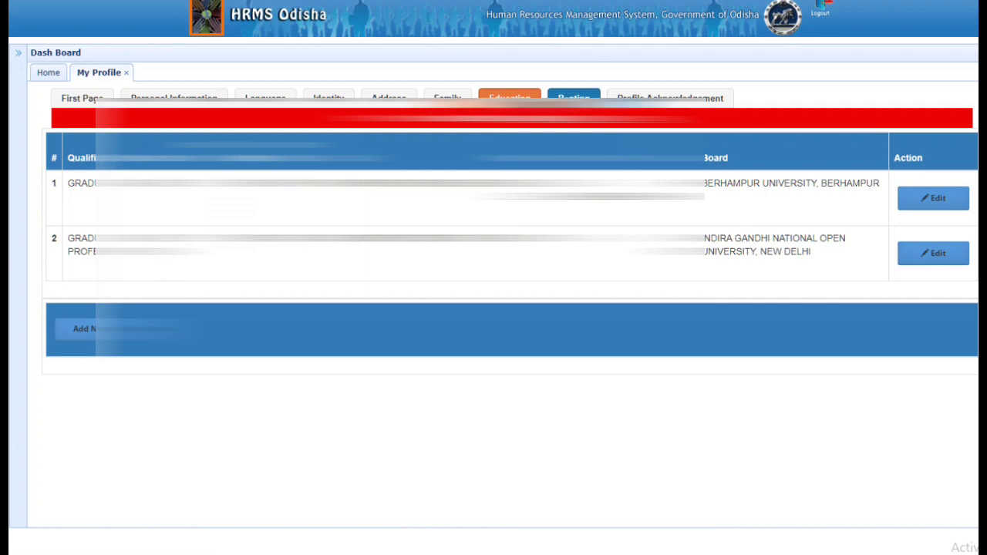
{"action": "left_click", "coordinate": [572, 98]}
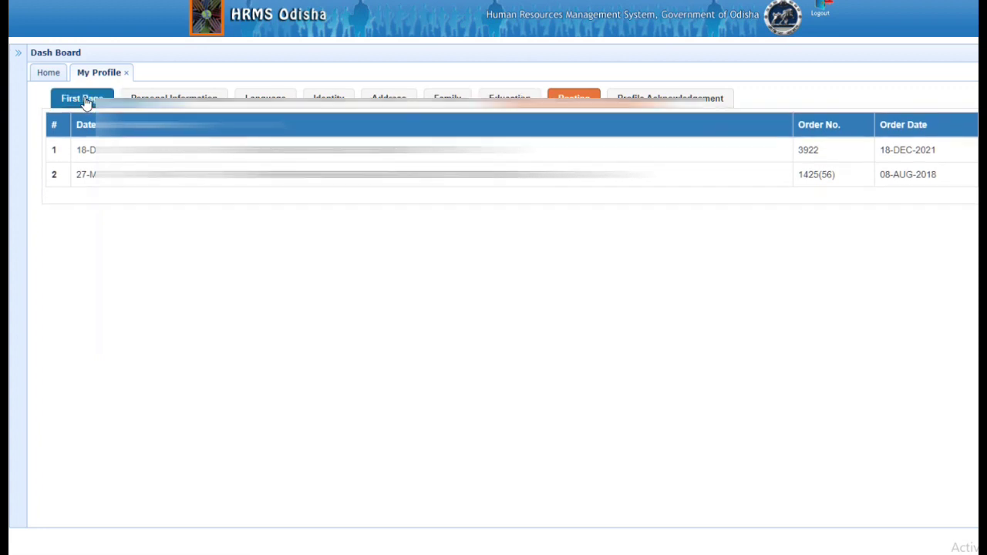
- Go back to the profile's first page, review it, and switch to Personal Information
{"action": "left_click", "coordinate": [86, 102]}
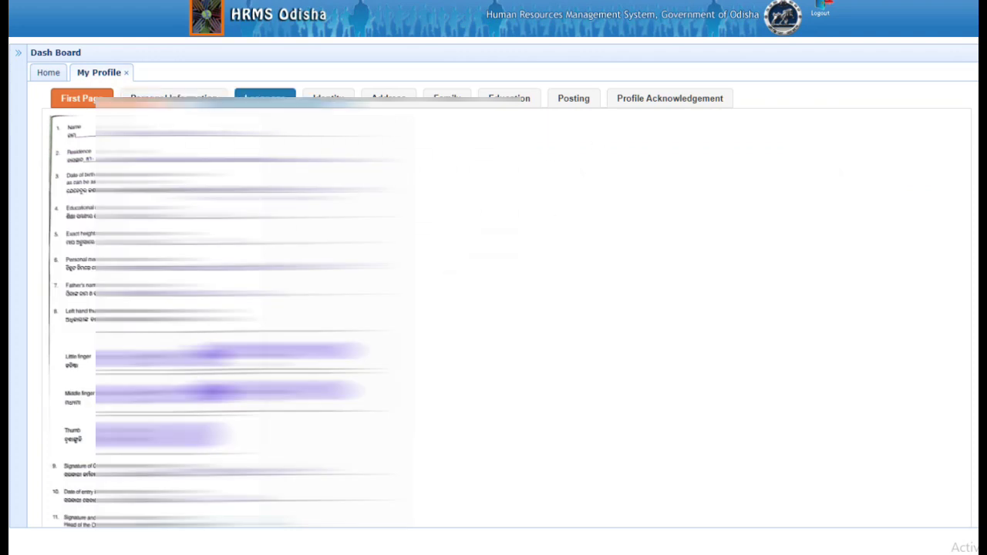
{"action": "scroll", "coordinate": [494, 308], "scroll_direction": "down", "scroll_amount": 3}
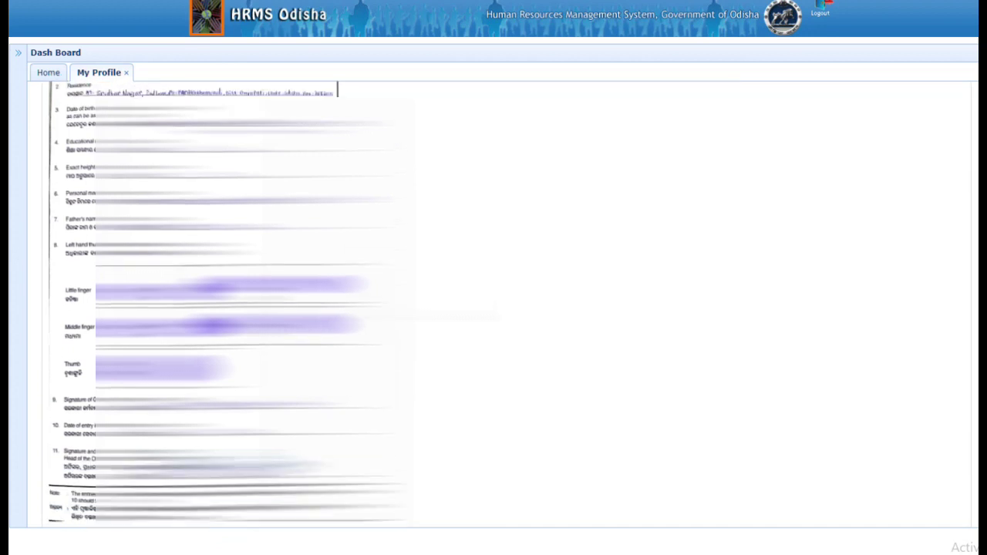
{"action": "scroll", "coordinate": [493, 308], "scroll_direction": "up", "scroll_amount": 3}
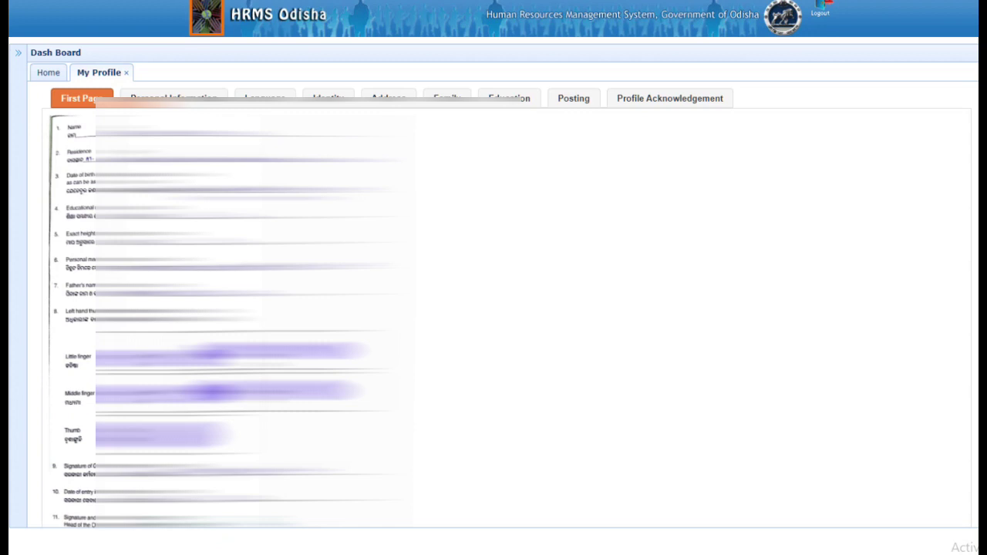
{"action": "scroll", "coordinate": [493, 308], "scroll_direction": "down", "scroll_amount": 3}
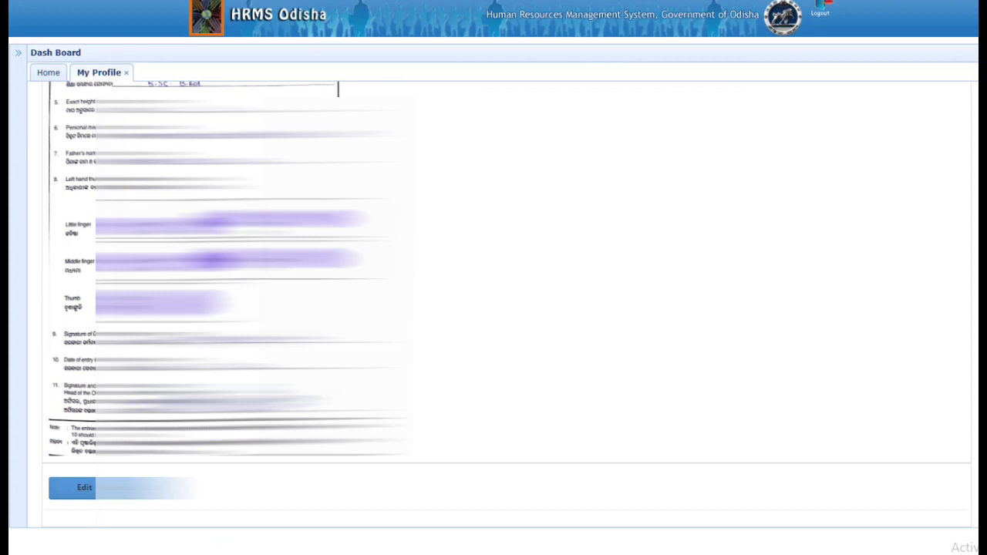
{"action": "scroll", "coordinate": [494, 308], "scroll_direction": "up", "scroll_amount": 3}
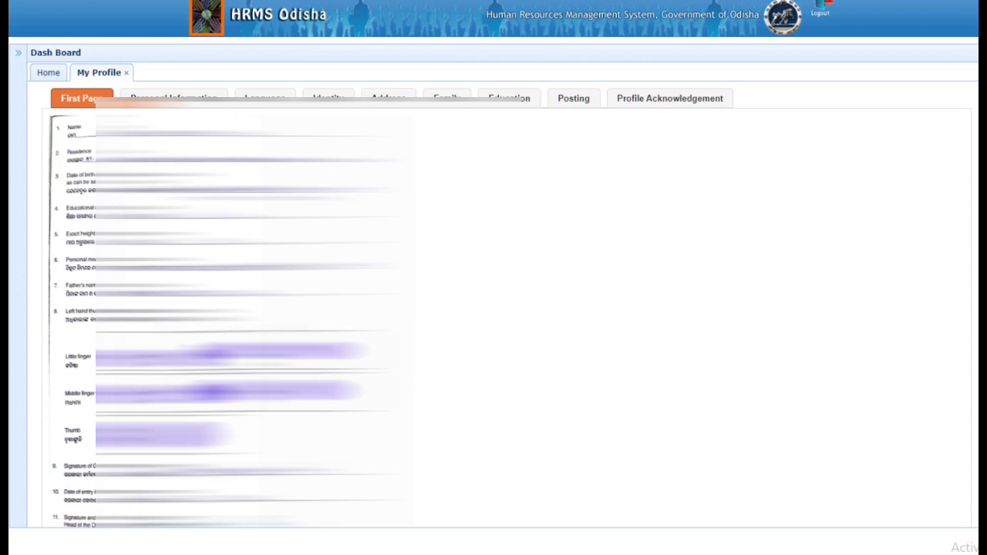
{"action": "scroll", "coordinate": [494, 308], "scroll_direction": "down", "scroll_amount": 5}
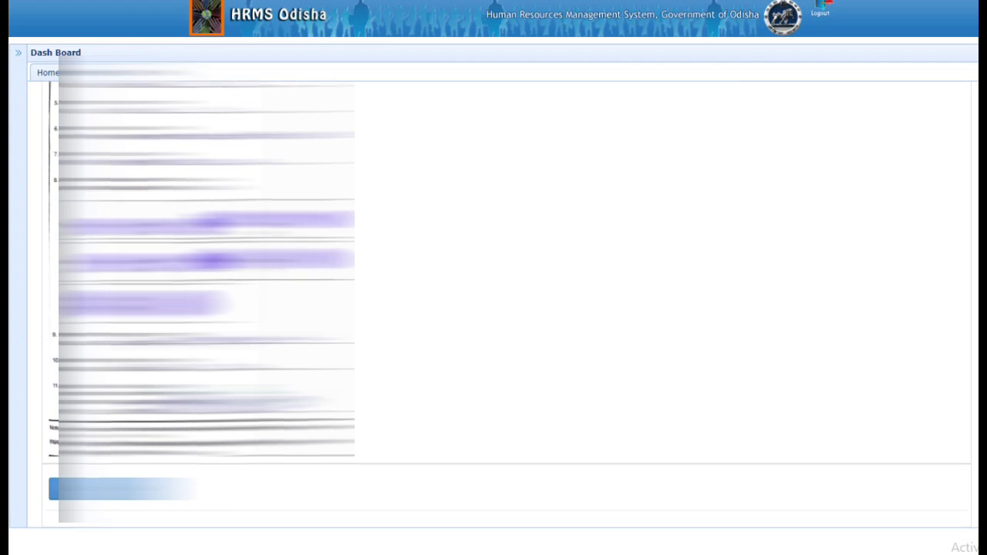
{"action": "scroll", "coordinate": [201, 309], "scroll_direction": "up", "scroll_amount": 1}
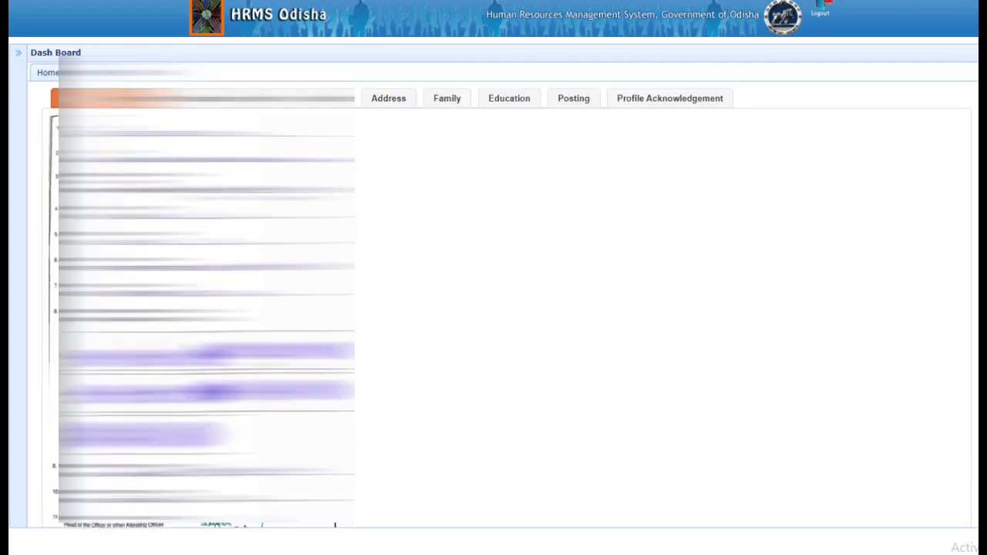
{"action": "scroll", "coordinate": [506, 306], "scroll_direction": "down", "scroll_amount": 3}
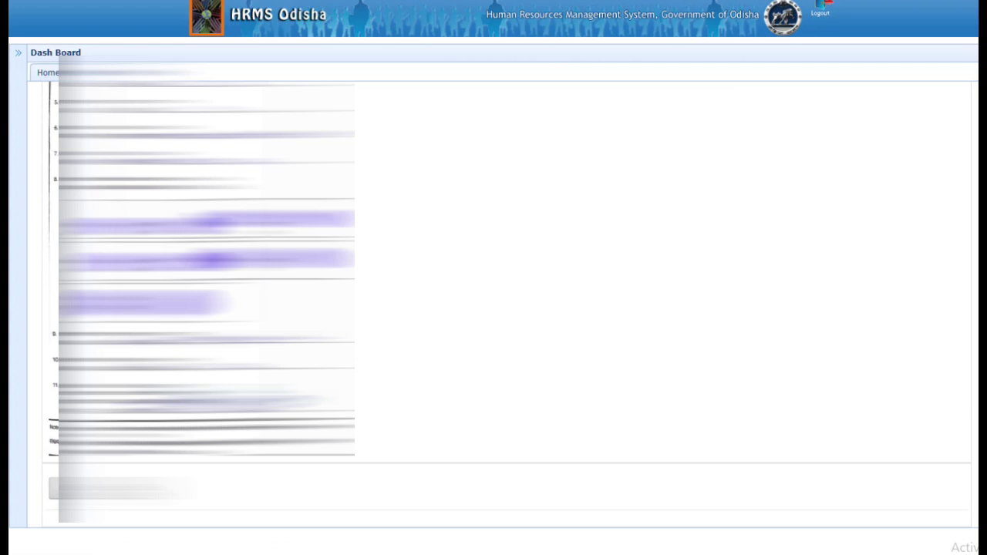
{"action": "scroll", "coordinate": [506, 305], "scroll_direction": "up", "scroll_amount": 3}
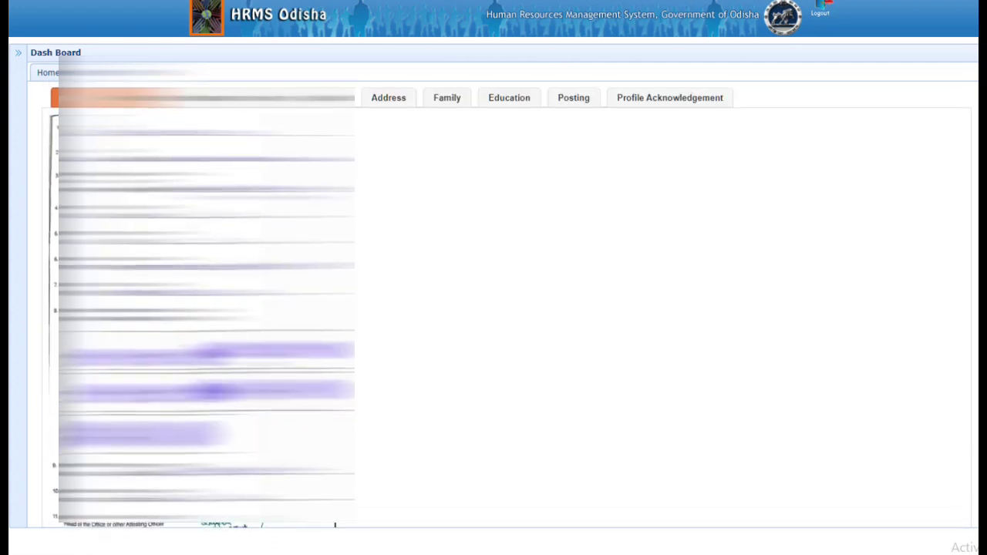
{"action": "scroll", "coordinate": [499, 304], "scroll_direction": "down", "scroll_amount": 2}
{"action": "scroll", "coordinate": [507, 304], "scroll_direction": "up", "scroll_amount": 2}
{"action": "scroll", "coordinate": [507, 305], "scroll_direction": "down", "scroll_amount": 4}
{"action": "scroll", "coordinate": [507, 305], "scroll_direction": "up", "scroll_amount": 4}
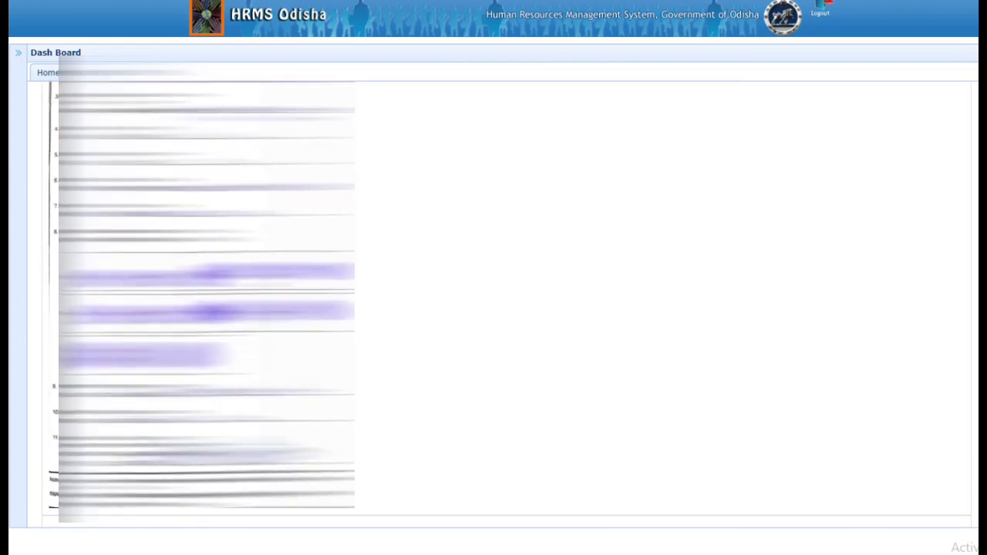
{"action": "left_click", "coordinate": [178, 102]}
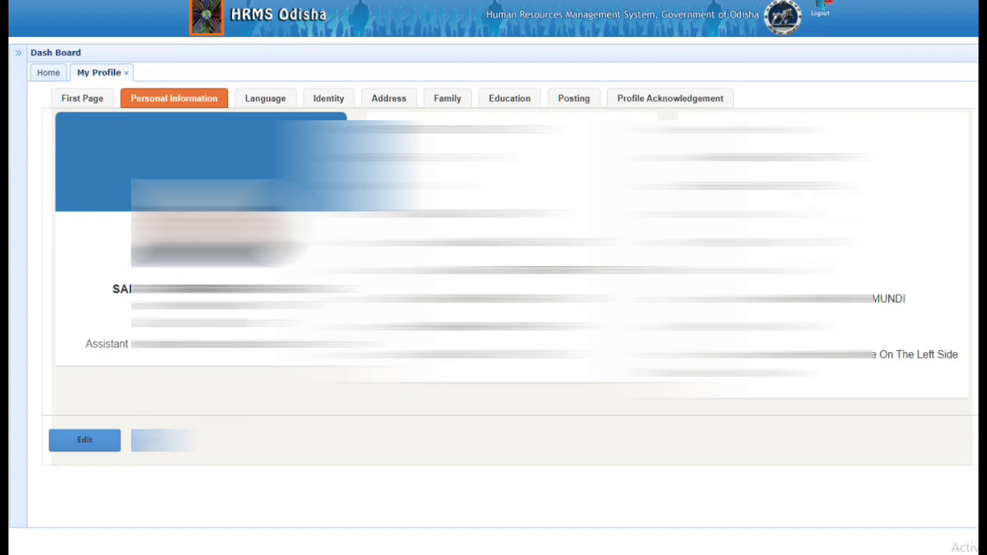
- Put the employee's personal information into edit mode
{"action": "left_click", "coordinate": [87, 447]}
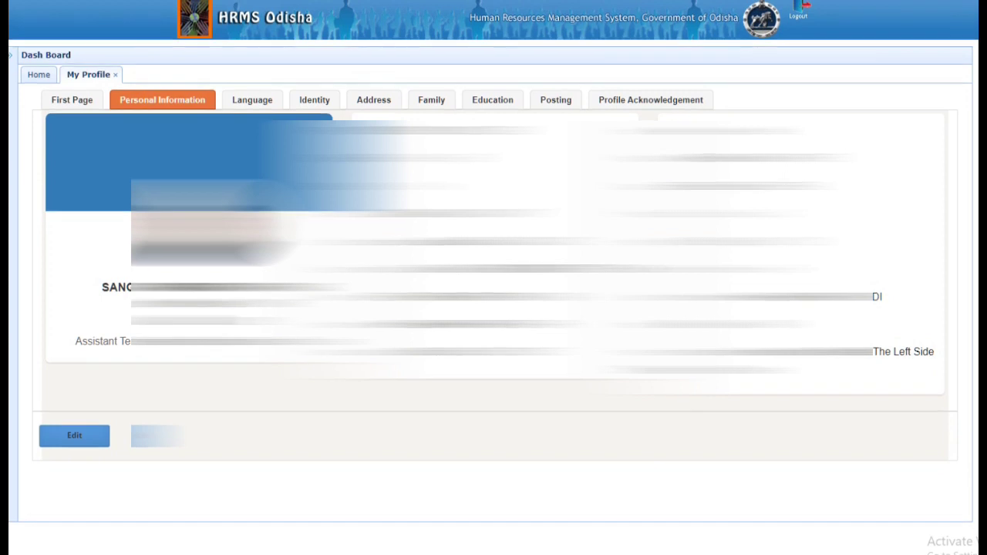
{"action": "left_click", "coordinate": [76, 437]}
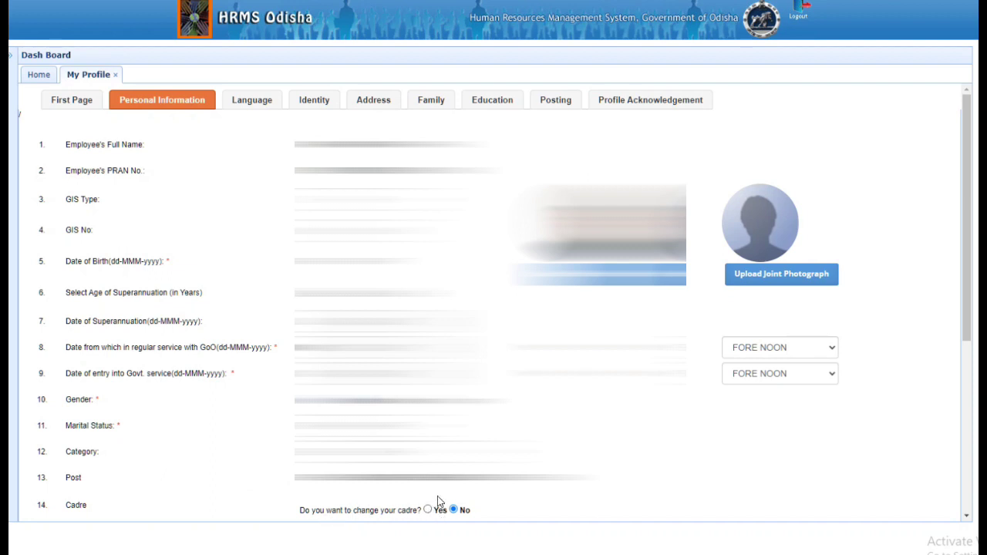
- Review the edit form down to mobile number and email, checking the Blood Group field
{"action": "scroll", "coordinate": [438, 496], "scroll_direction": "down", "scroll_amount": 1}
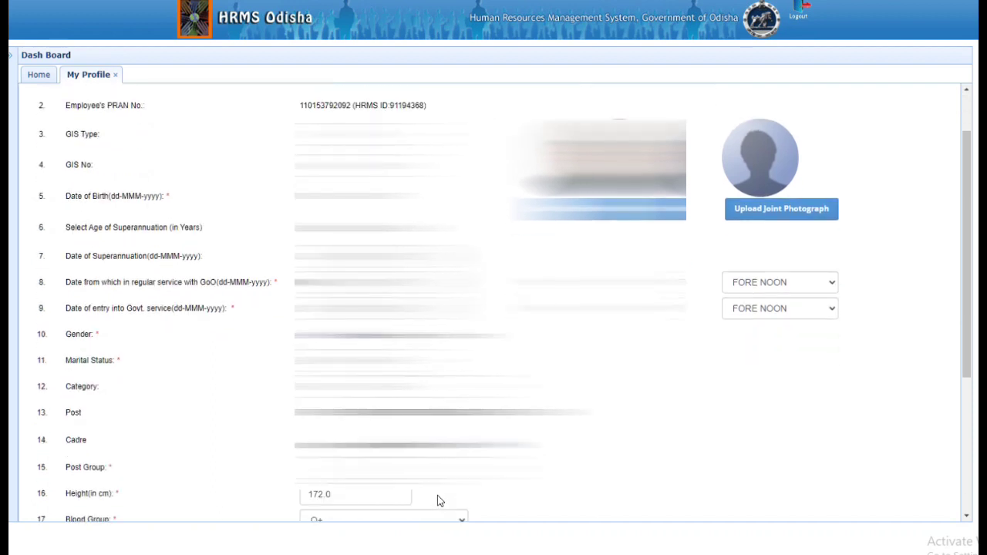
{"action": "scroll", "coordinate": [437, 498], "scroll_direction": "down", "scroll_amount": 2}
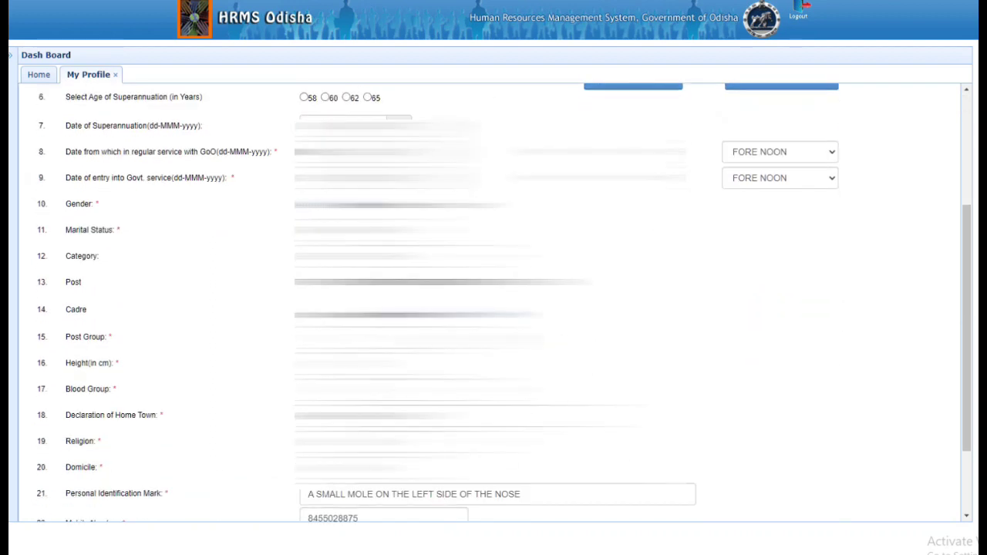
{"action": "left_click", "coordinate": [416, 389]}
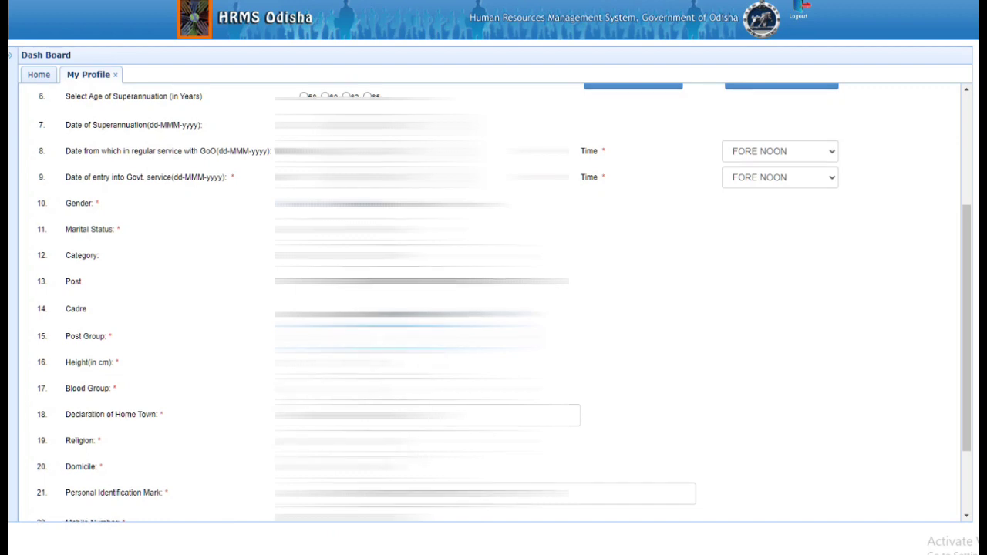
{"action": "scroll", "coordinate": [494, 301], "scroll_direction": "down", "scroll_amount": 1}
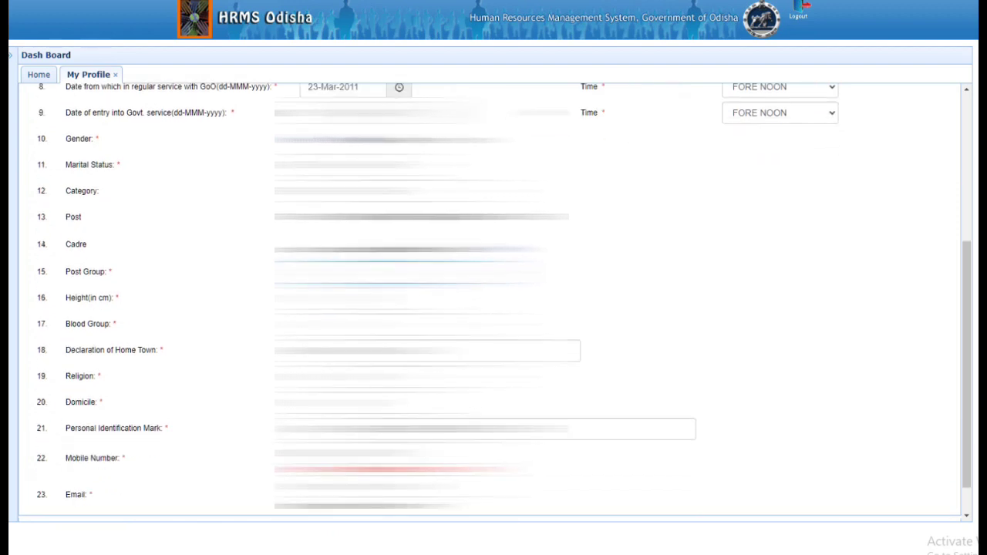
{"action": "scroll", "coordinate": [494, 301], "scroll_direction": "down", "scroll_amount": 1}
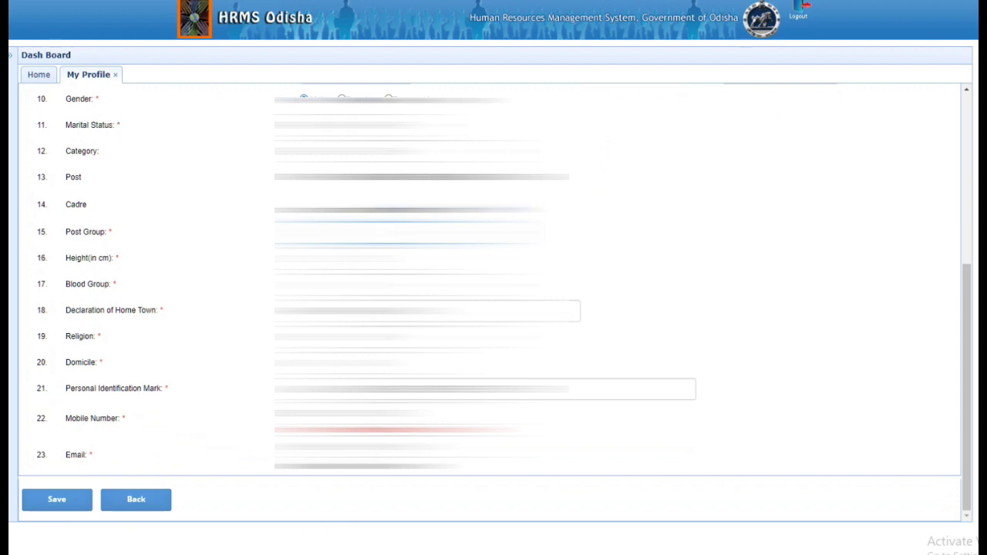
- Check the Email field, then return to the top of the Personal Information form
{"action": "left_click", "coordinate": [386, 456]}
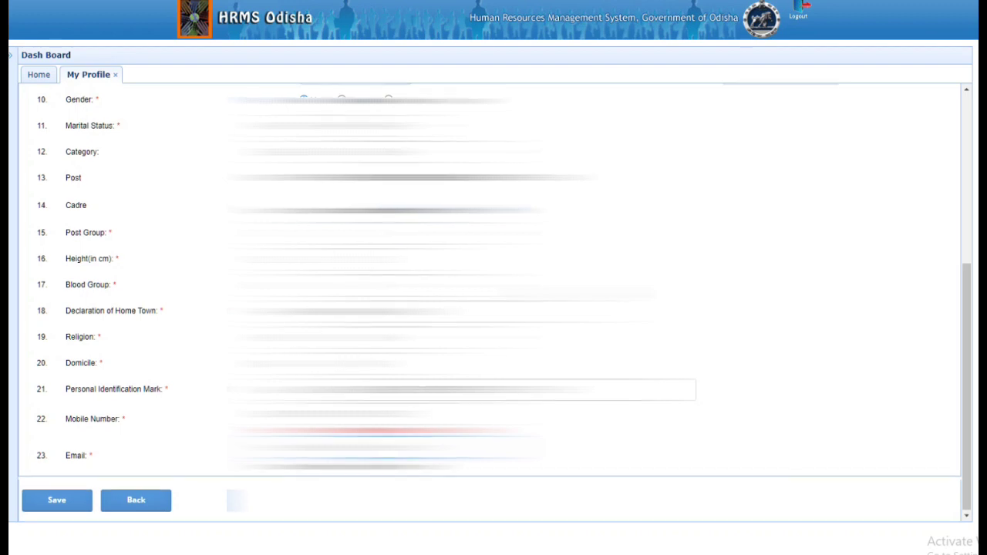
{"action": "scroll", "coordinate": [493, 300], "scroll_direction": "up", "scroll_amount": 5}
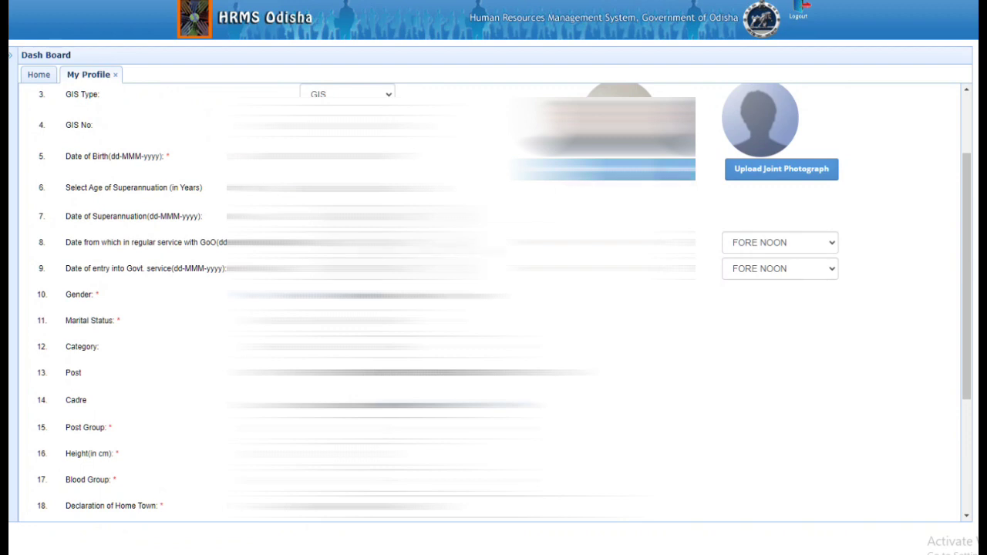
{"action": "scroll", "coordinate": [493, 301], "scroll_direction": "down", "scroll_amount": 3}
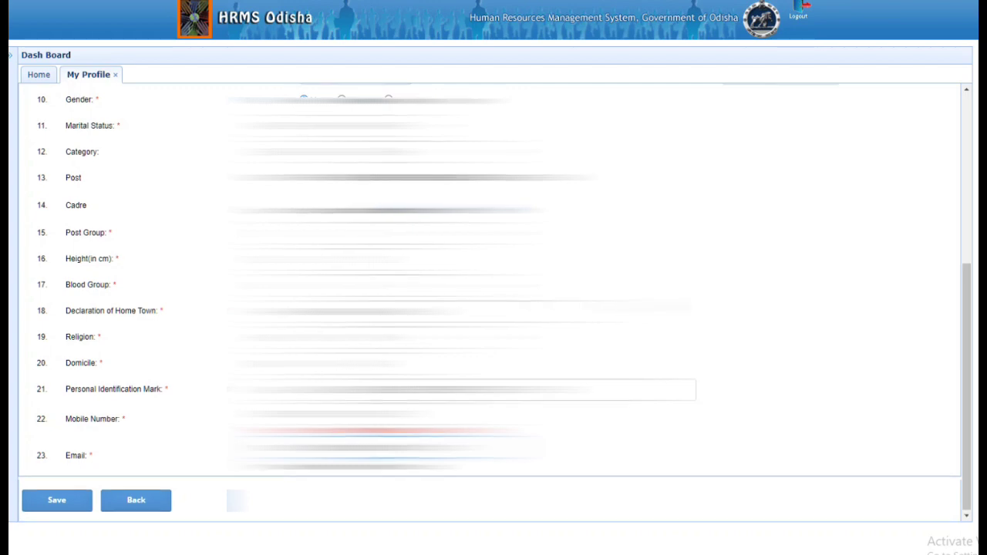
{"action": "scroll", "coordinate": [494, 301], "scroll_direction": "up", "scroll_amount": 2}
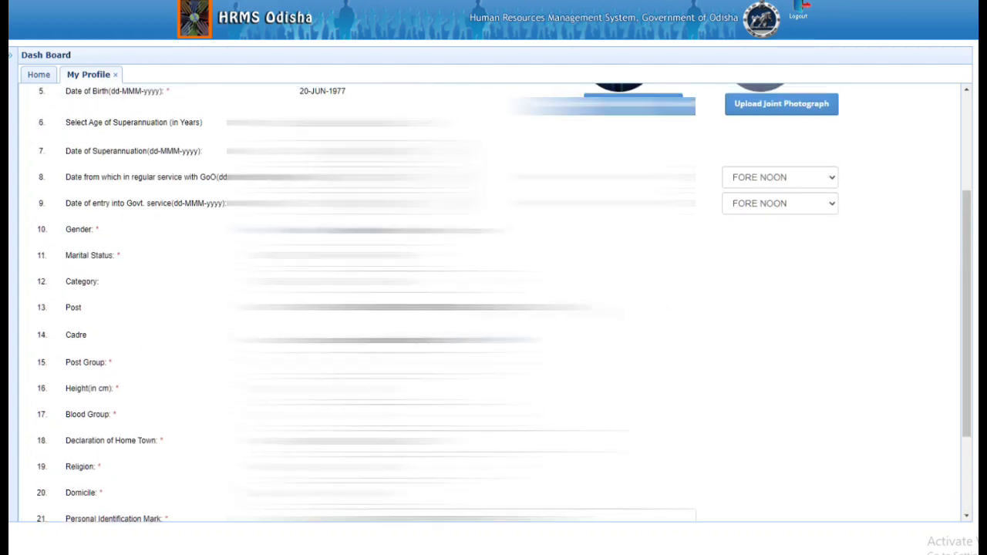
{"action": "scroll", "coordinate": [494, 300], "scroll_direction": "up", "scroll_amount": 2}
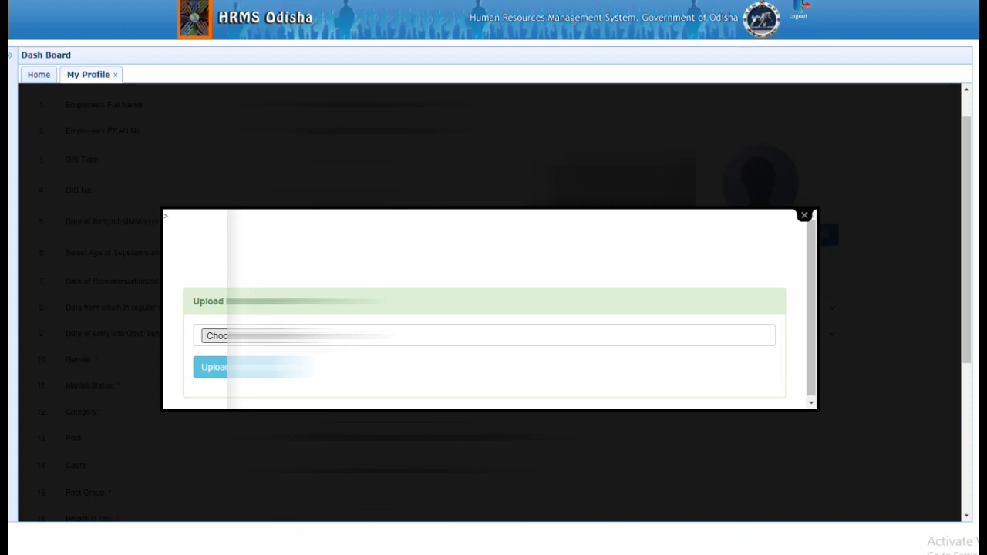
- Upload pass_photo1-removebg-preview.png as the profile photo and close the upload popup
{"action": "left_click", "coordinate": [255, 337]}
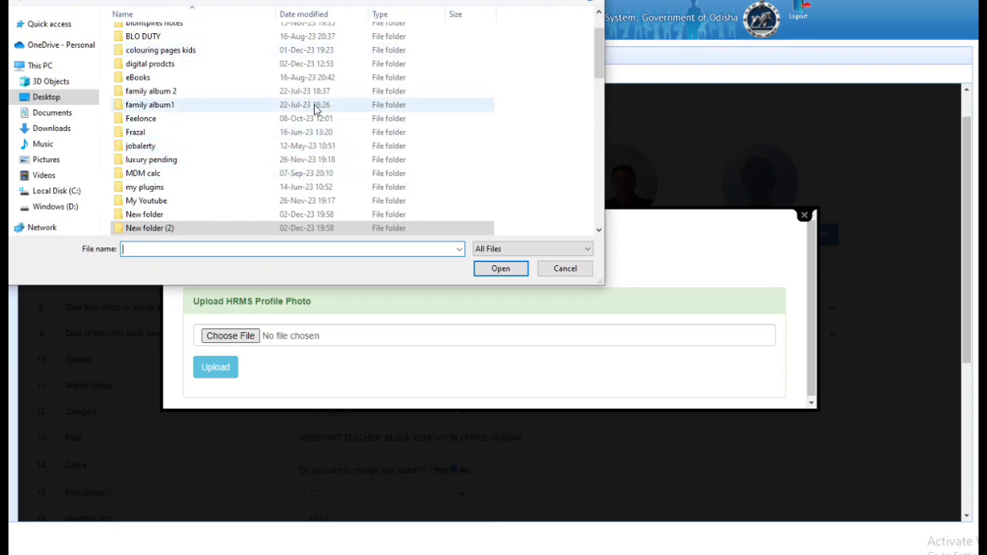
{"action": "scroll", "coordinate": [314, 108], "scroll_direction": "down", "scroll_amount": 4}
{"action": "scroll", "coordinate": [314, 112], "scroll_direction": "down", "scroll_amount": 6}
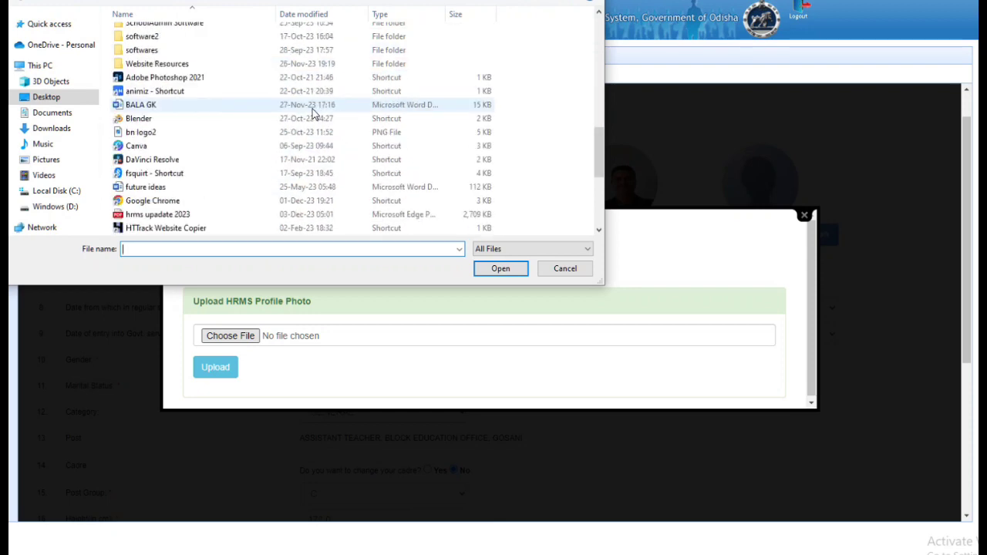
{"action": "scroll", "coordinate": [312, 108], "scroll_direction": "down", "scroll_amount": 2}
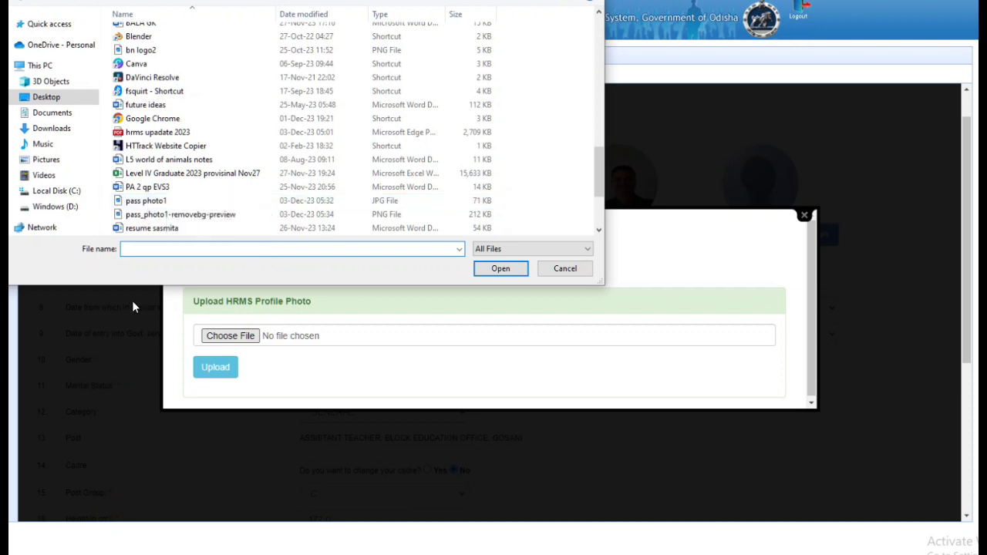
{"action": "left_click", "coordinate": [164, 215]}
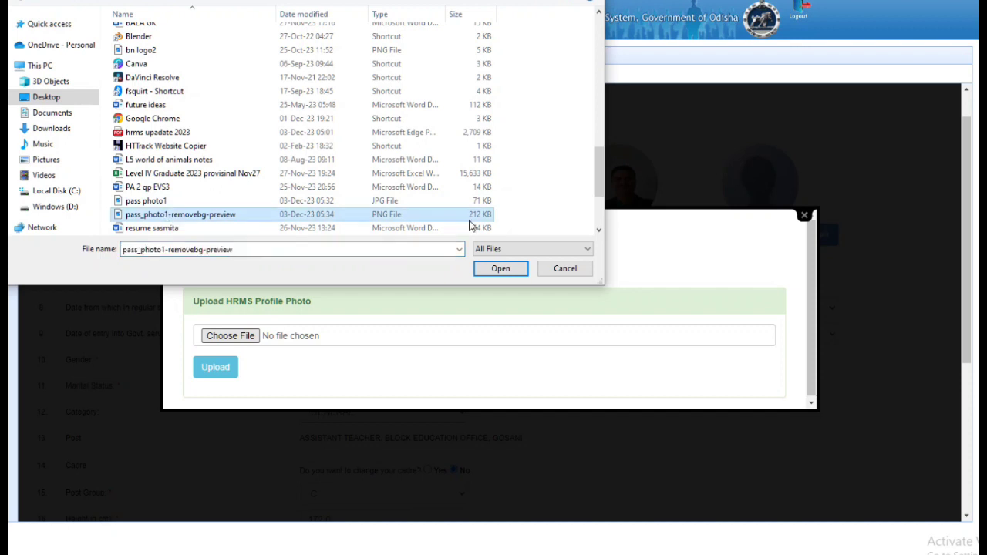
{"action": "left_click", "coordinate": [503, 270]}
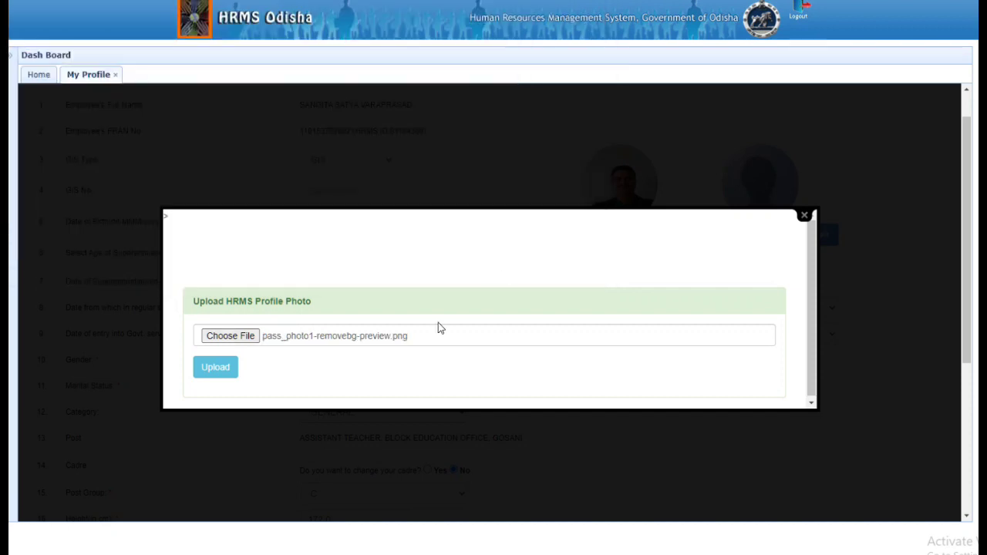
{"action": "left_click", "coordinate": [221, 374]}
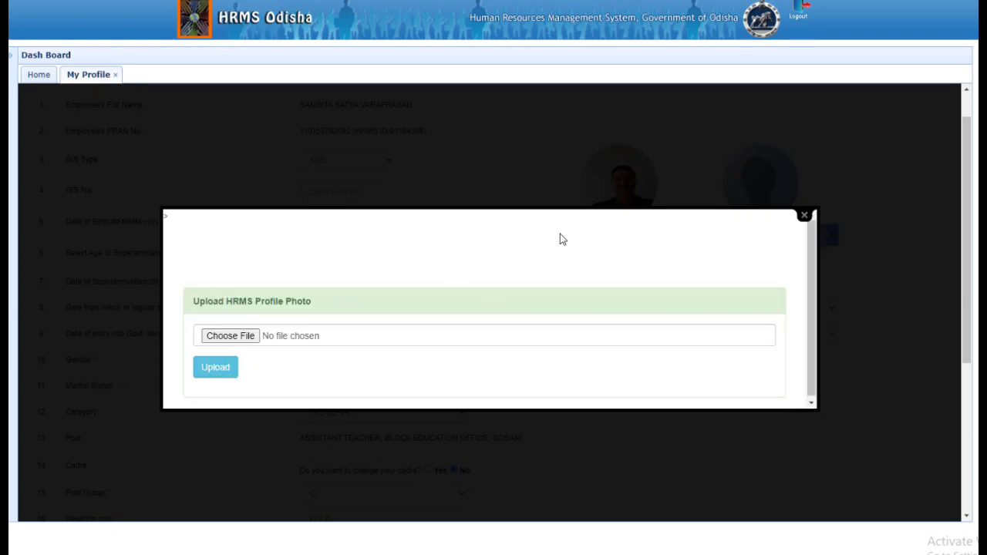
{"action": "left_click", "coordinate": [803, 216]}
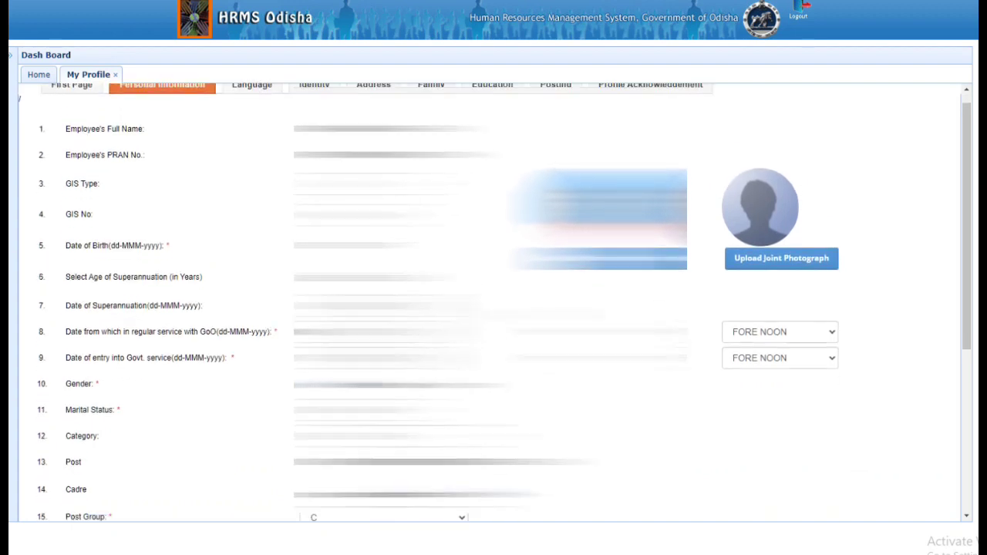
{"action": "scroll", "coordinate": [201, 414], "scroll_direction": "down", "scroll_amount": 4}
- Save the personal information changes so the Language section shows ODIA, TELUGU and ENGLISH
{"action": "left_click", "coordinate": [68, 502]}
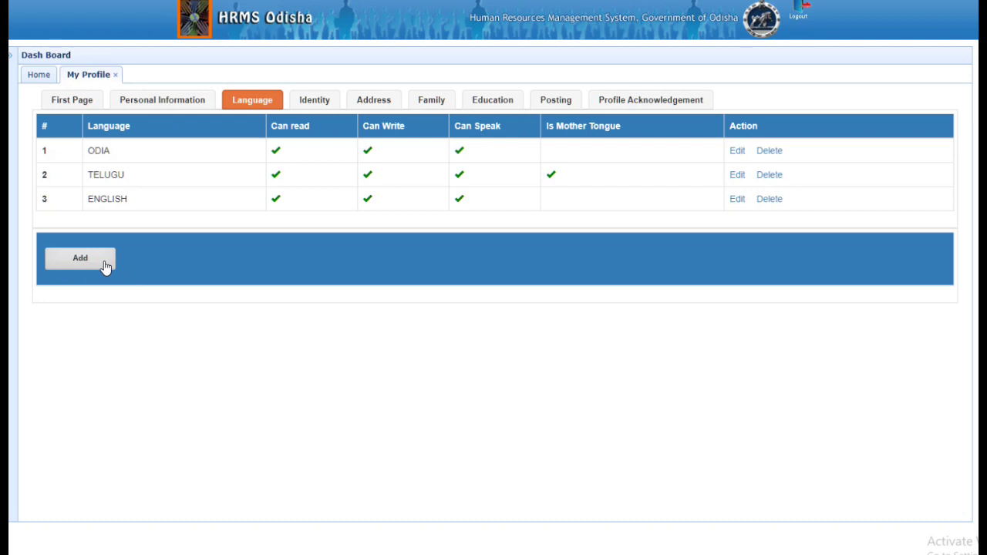
- Start a new language entry and browse the language list without choosing, then view Identity documents
{"action": "left_click", "coordinate": [106, 265]}
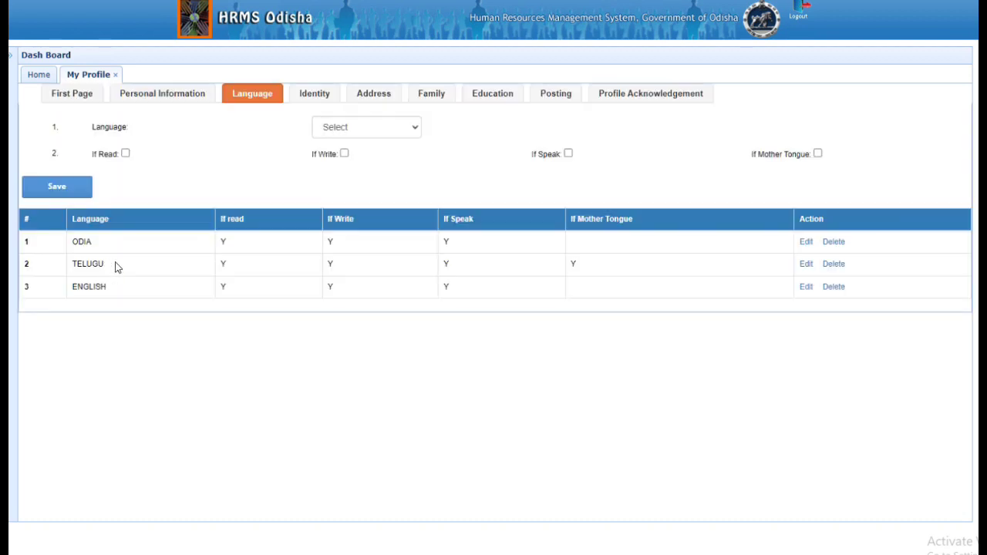
{"action": "left_click", "coordinate": [414, 128]}
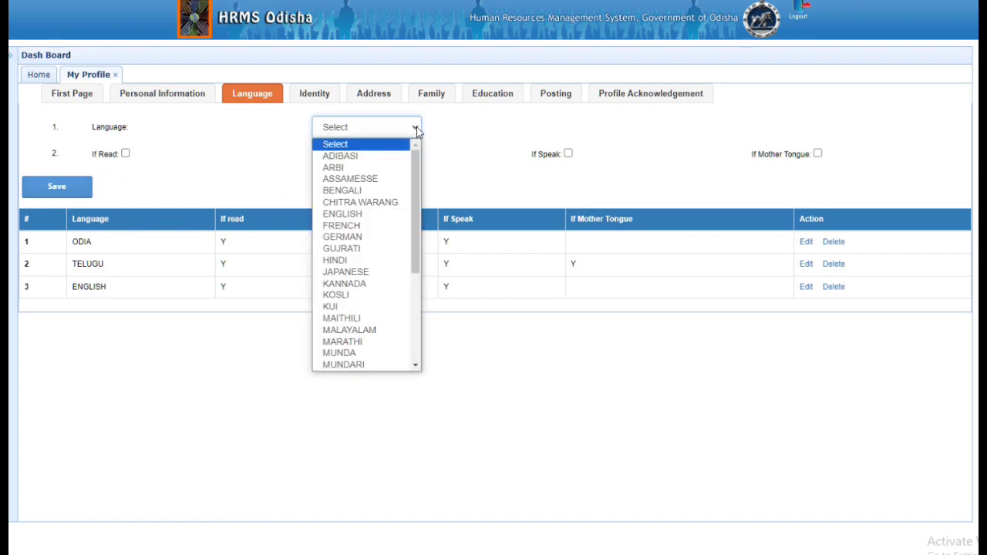
{"action": "left_click_drag", "start_coordinate": [414, 170], "coordinate": [415, 306]}
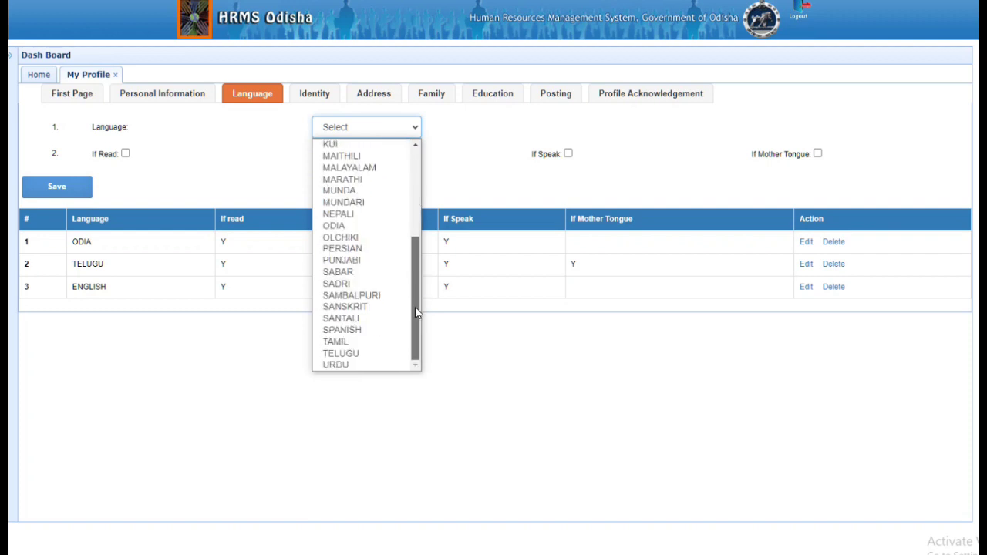
{"action": "scroll", "coordinate": [416, 207], "scroll_direction": "up", "scroll_amount": 10}
{"action": "left_click", "coordinate": [466, 132]}
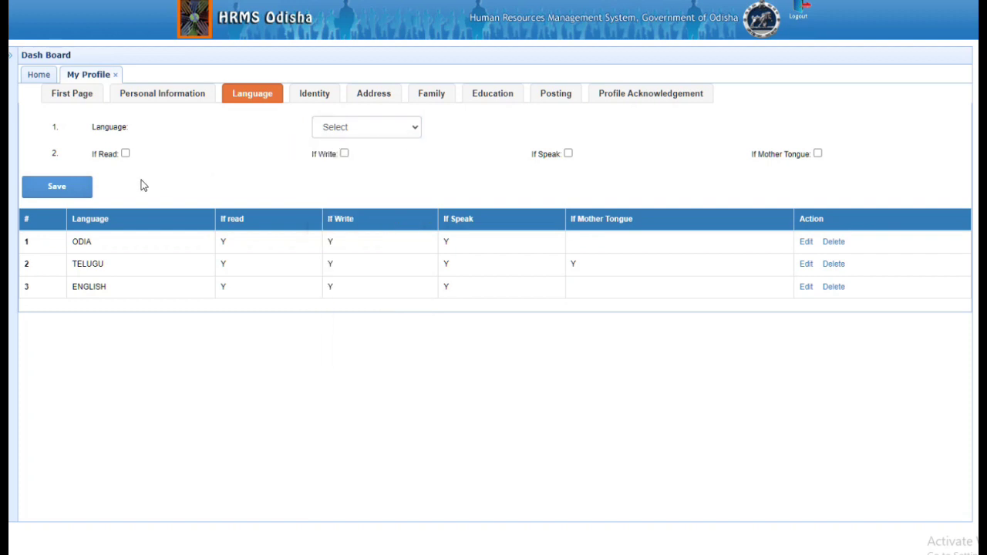
{"action": "left_click", "coordinate": [318, 98]}
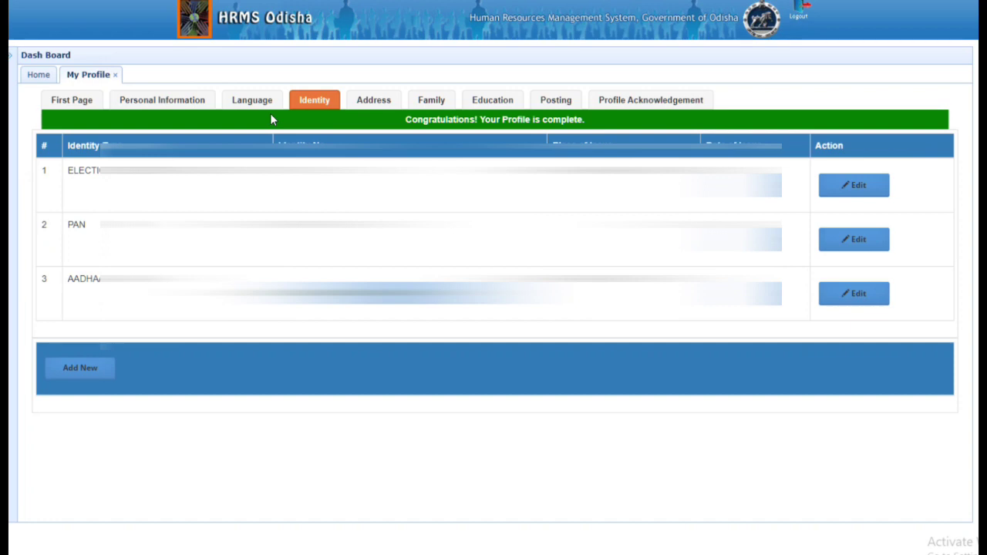
- In Address, tick then untick 'Same as Permanent Address' and click into the present House No field
{"action": "left_click", "coordinate": [374, 100]}
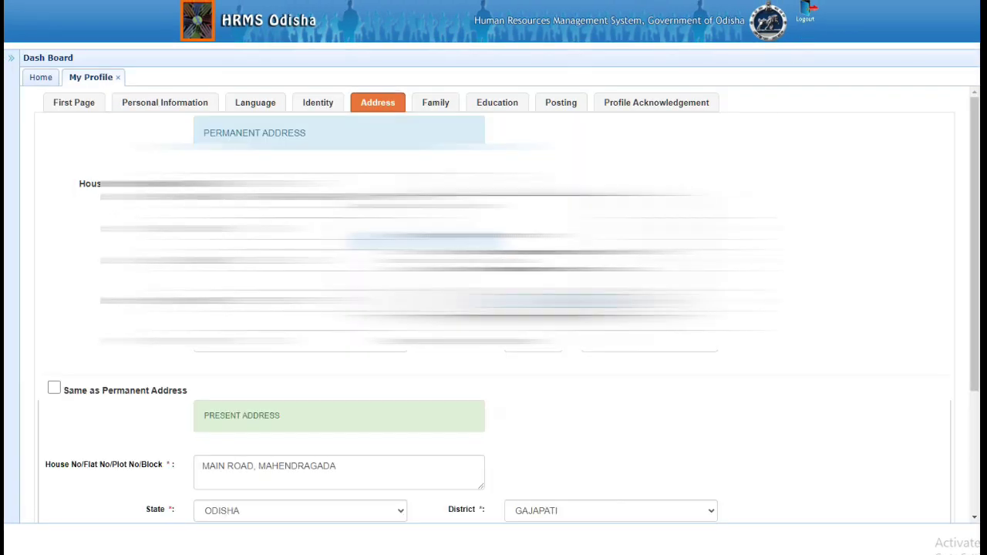
{"action": "left_click", "coordinate": [609, 370]}
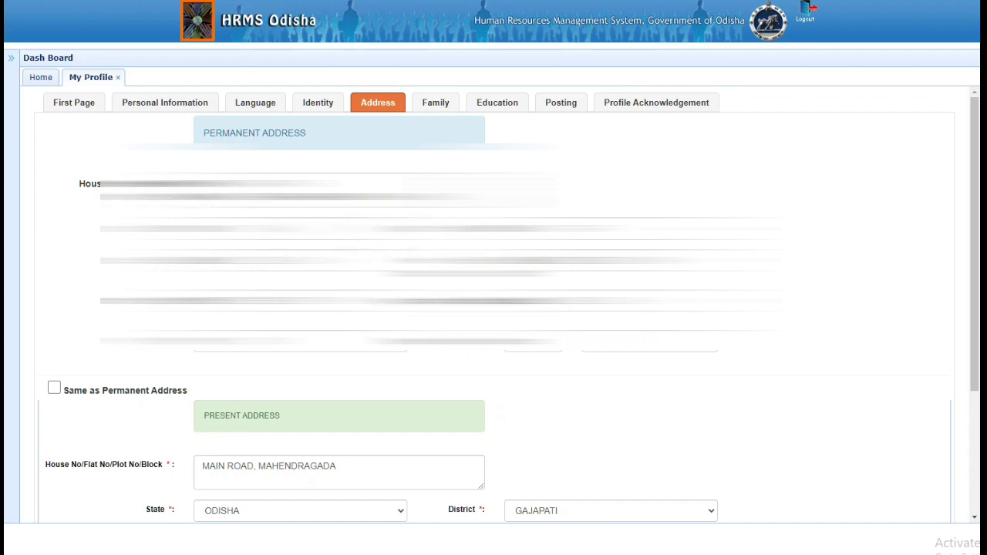
{"action": "scroll", "coordinate": [199, 185], "scroll_direction": "down", "scroll_amount": 3}
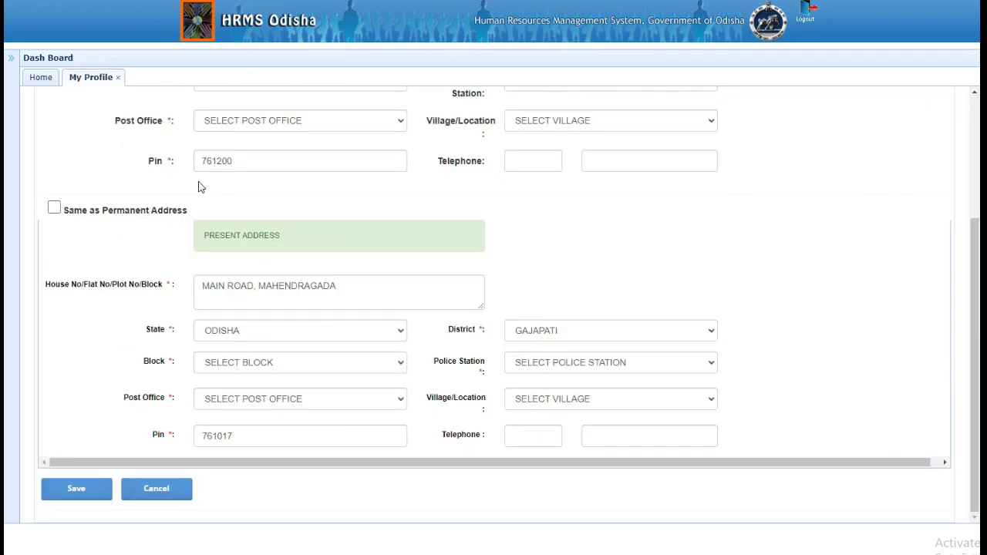
{"action": "left_click", "coordinate": [54, 208]}
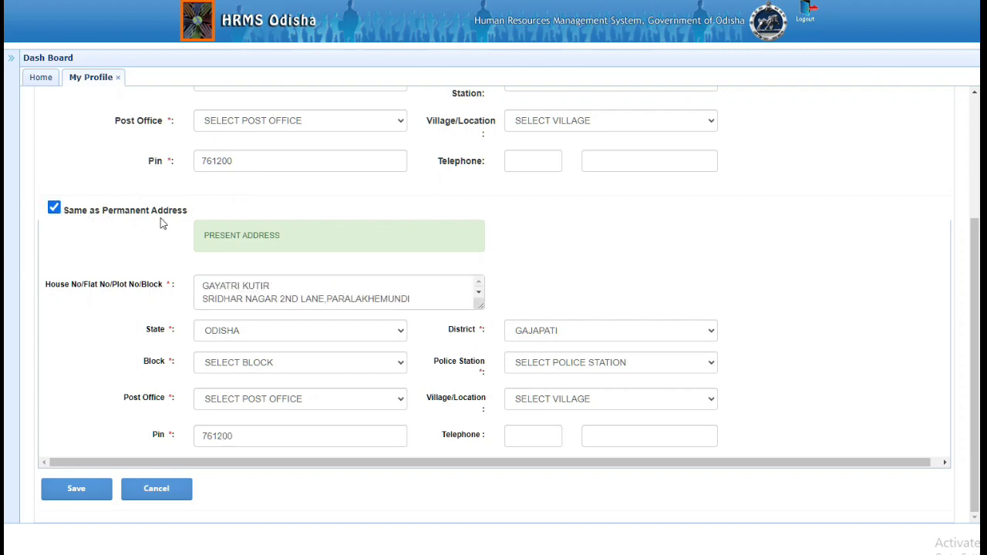
{"action": "left_click", "coordinate": [53, 208]}
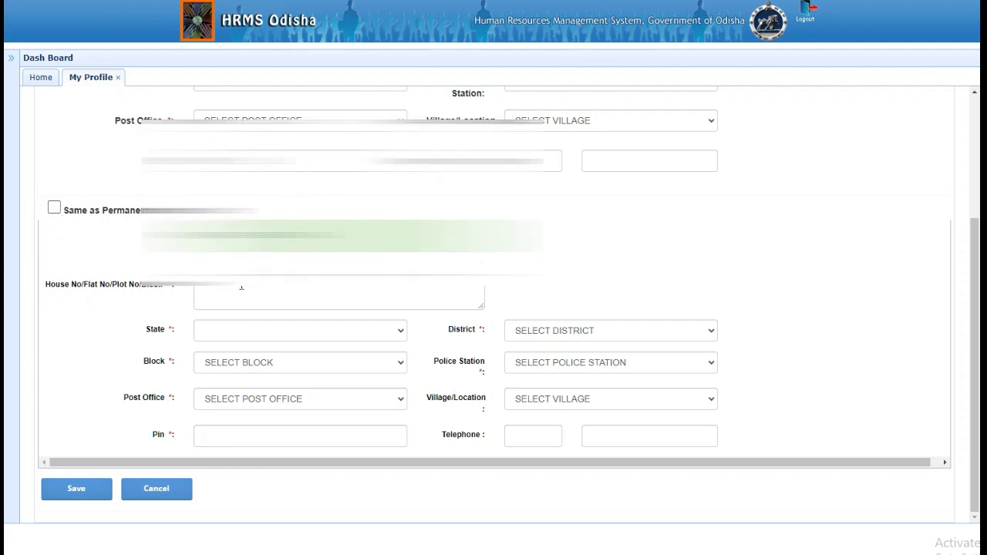
{"action": "left_click", "coordinate": [241, 288]}
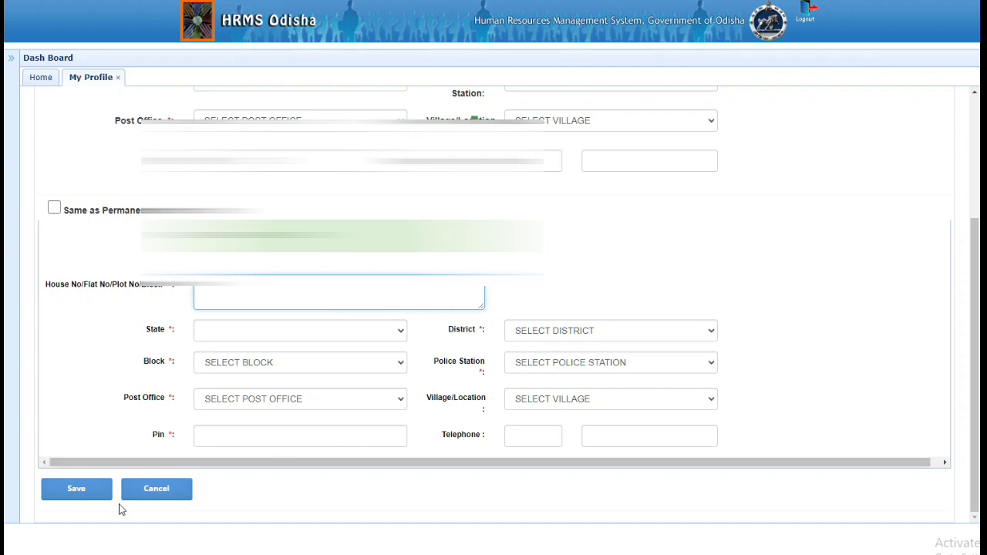
{"action": "scroll", "coordinate": [493, 308], "scroll_direction": "up", "scroll_amount": 2}
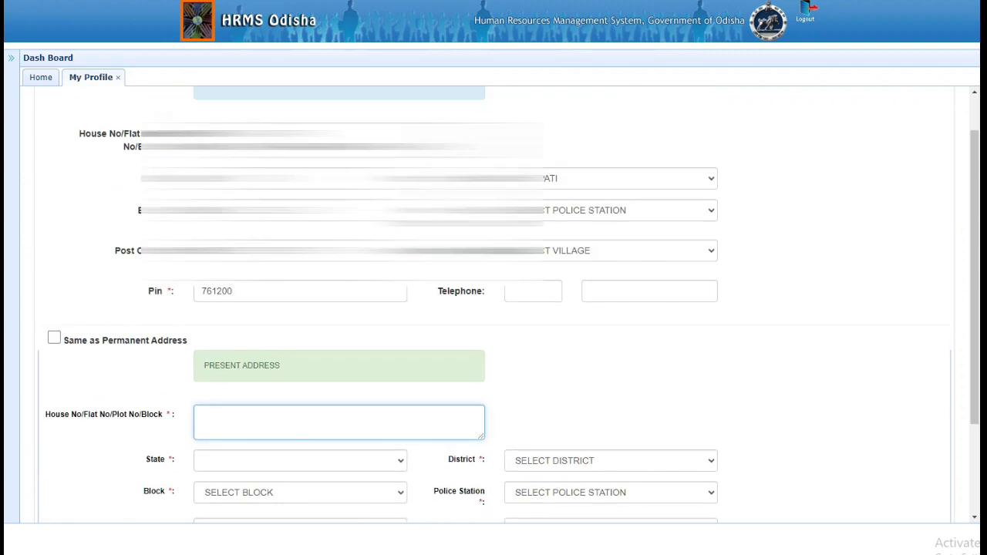
{"action": "scroll", "coordinate": [493, 308], "scroll_direction": "up", "scroll_amount": 1}
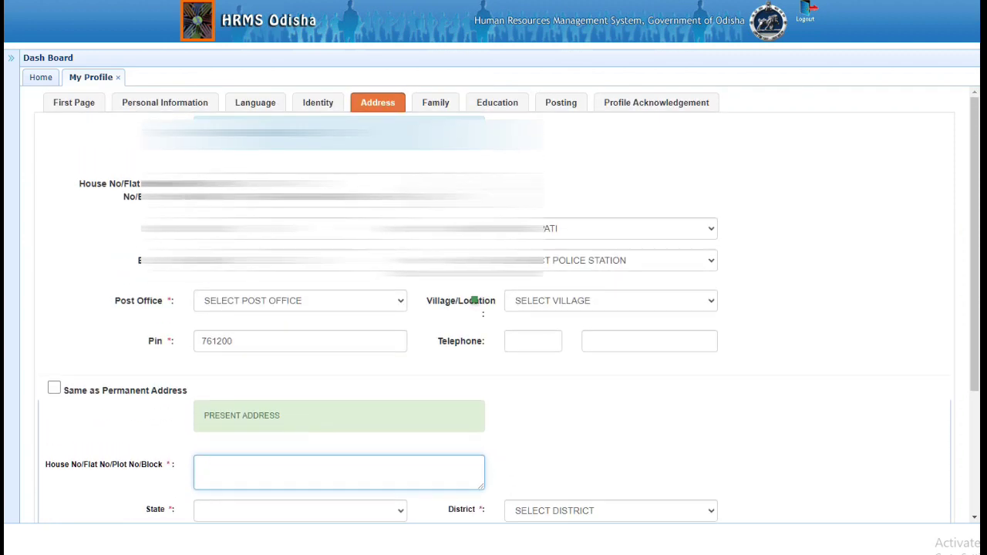
- In the Family section, try editing the first family member, then start a new family-member entry
{"action": "left_click", "coordinate": [436, 103]}
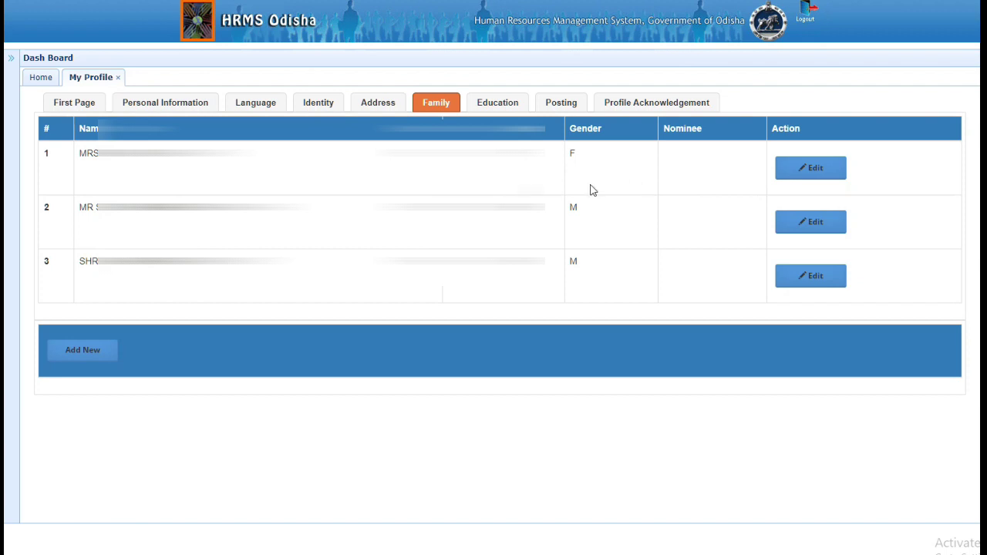
{"action": "left_click", "coordinate": [814, 172]}
{"action": "left_click", "coordinate": [783, 170]}
{"action": "left_click", "coordinate": [96, 353]}
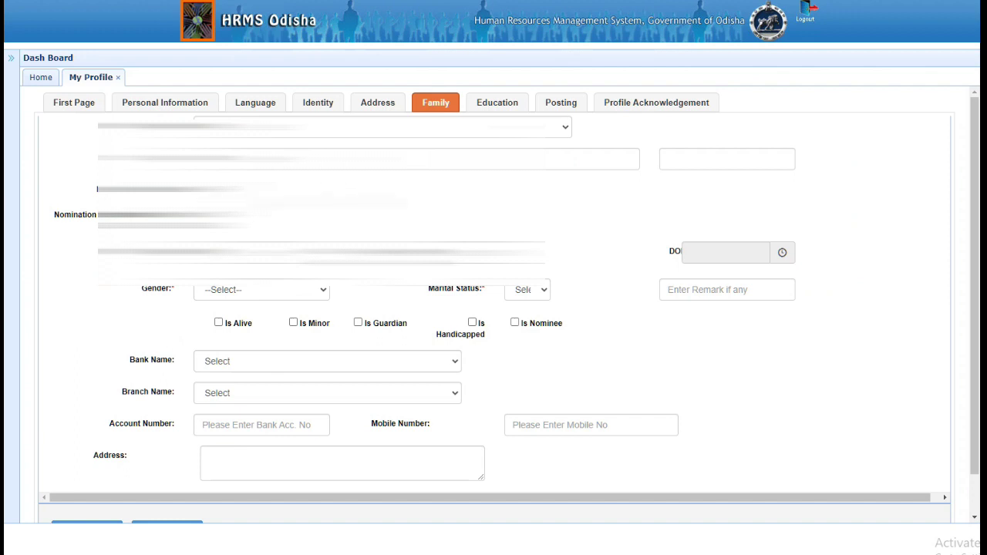
- Check the Relation Type and salutation choices without filling anything, then view Education qualifications
{"action": "left_click", "coordinate": [566, 129]}
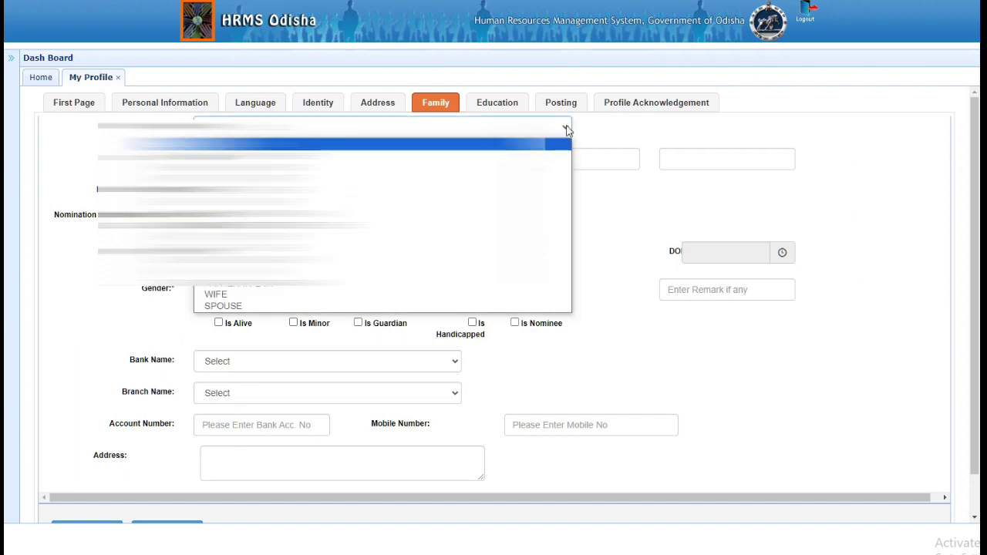
{"action": "left_click", "coordinate": [565, 128]}
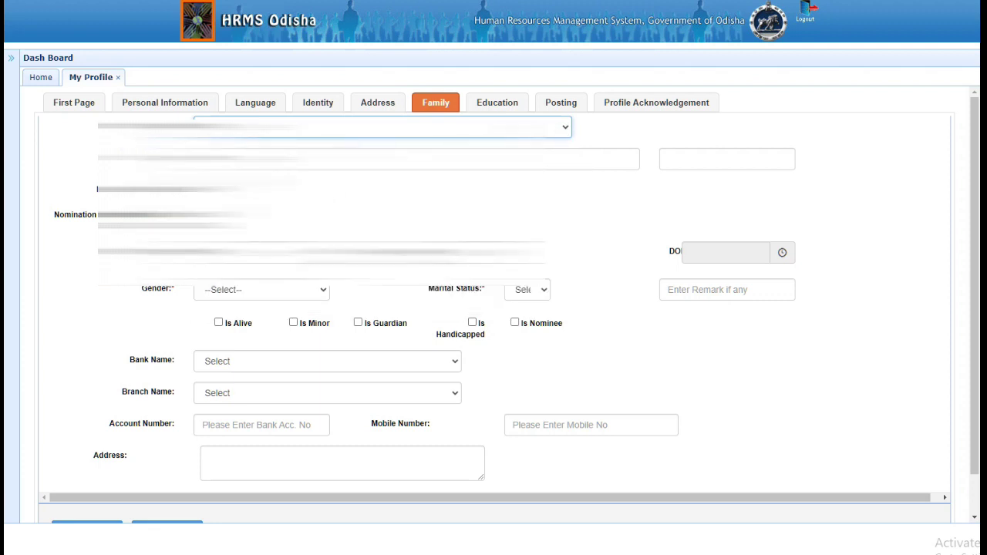
{"action": "left_click", "coordinate": [262, 159]}
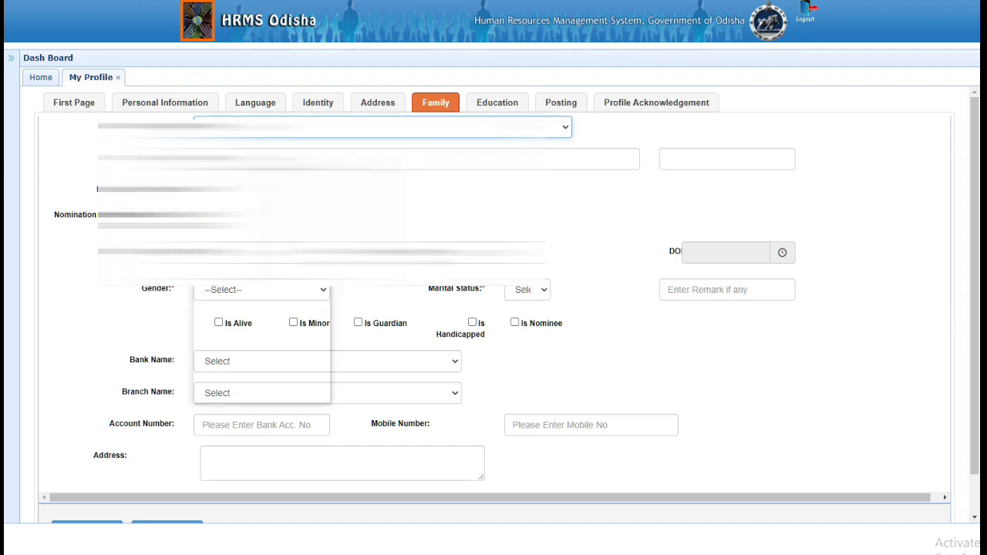
{"action": "key", "text": "Return"}
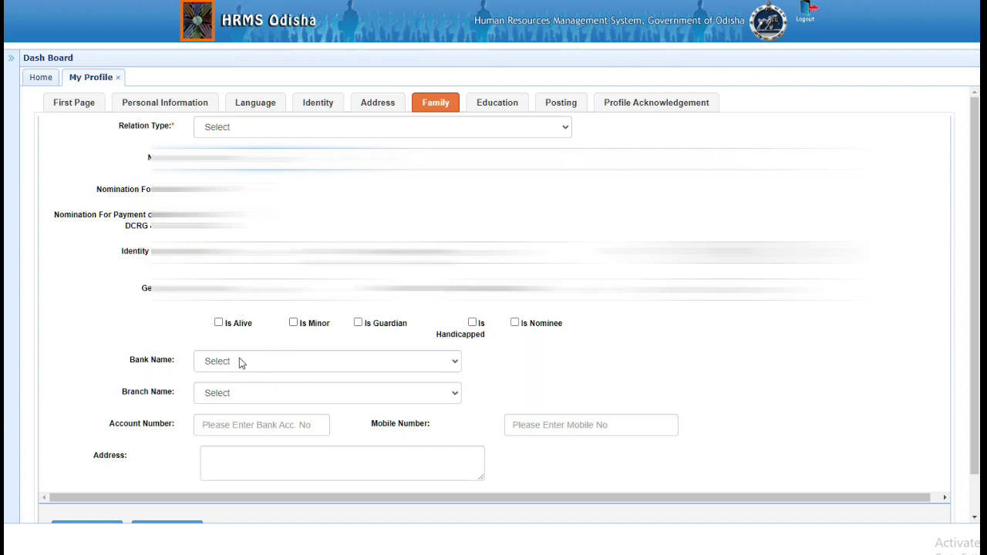
{"action": "scroll", "coordinate": [249, 363], "scroll_direction": "down", "scroll_amount": 1}
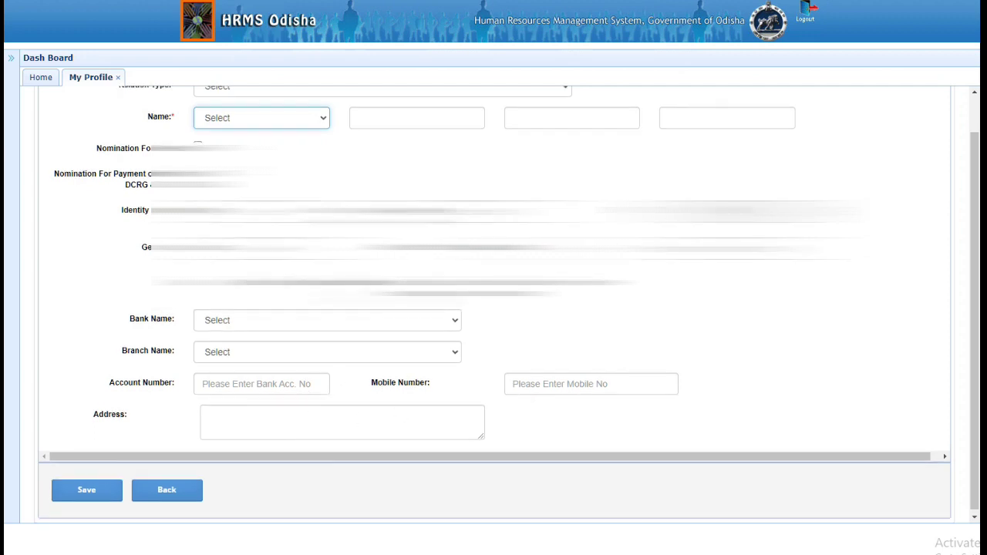
{"action": "scroll", "coordinate": [493, 300], "scroll_direction": "up", "scroll_amount": 2}
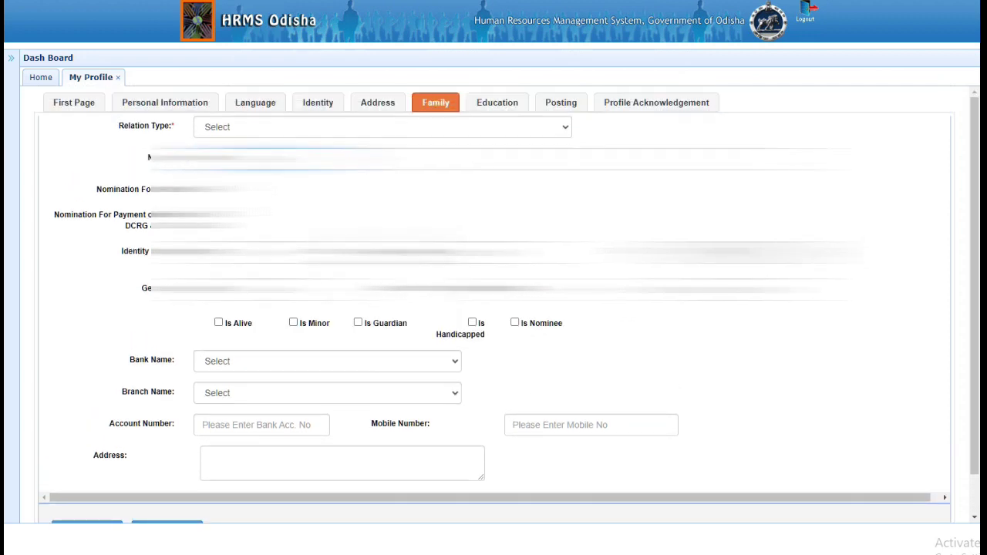
{"action": "left_click", "coordinate": [489, 105]}
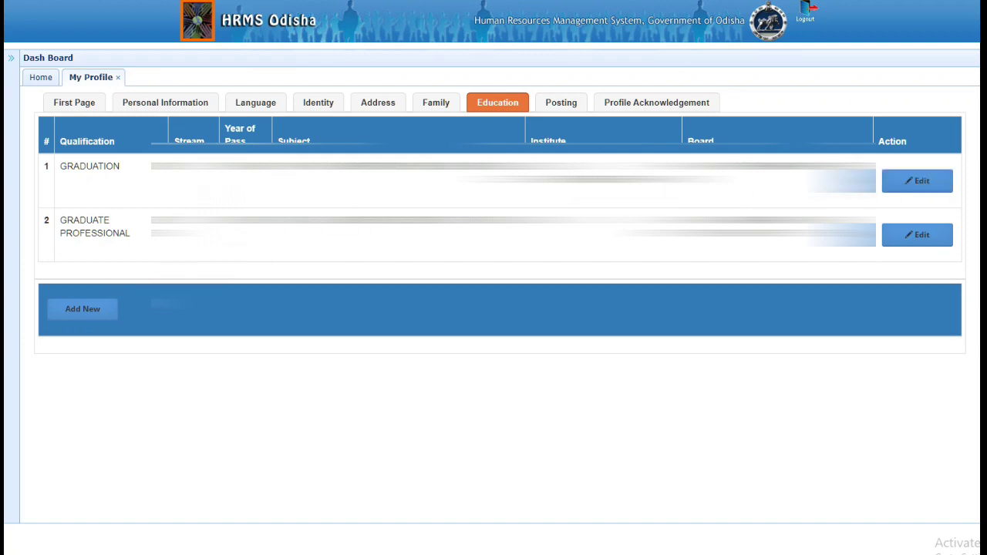
- Try adding a qualification, then view postings joined 18-DEC-2021 and 27-MAR-2017
{"action": "left_click", "coordinate": [101, 314]}
{"action": "left_click", "coordinate": [571, 107]}
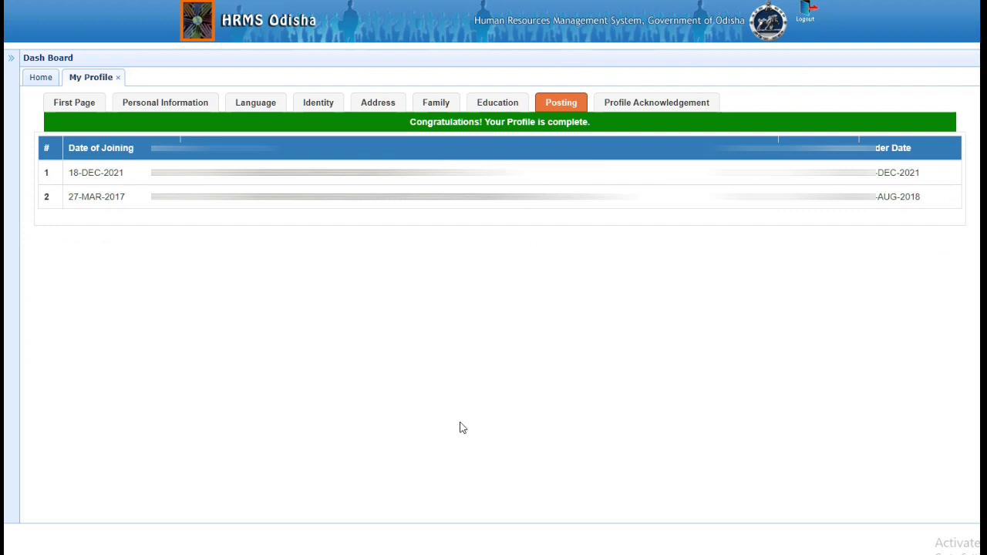
- Open Profile Acknowledgement, then in YouTube open the 24-video How to Videos playlist
{"action": "left_click", "coordinate": [629, 105]}
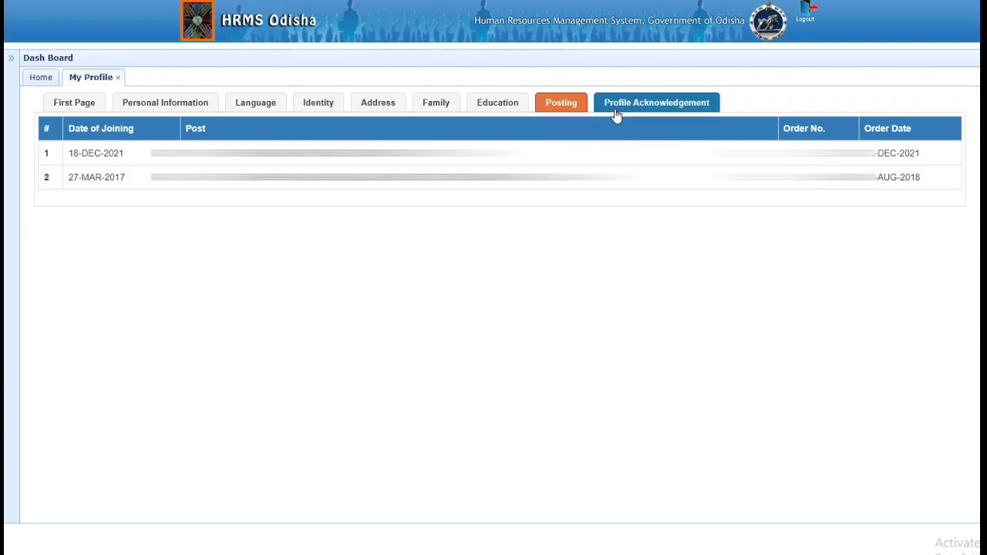
{"action": "left_click", "coordinate": [617, 114]}
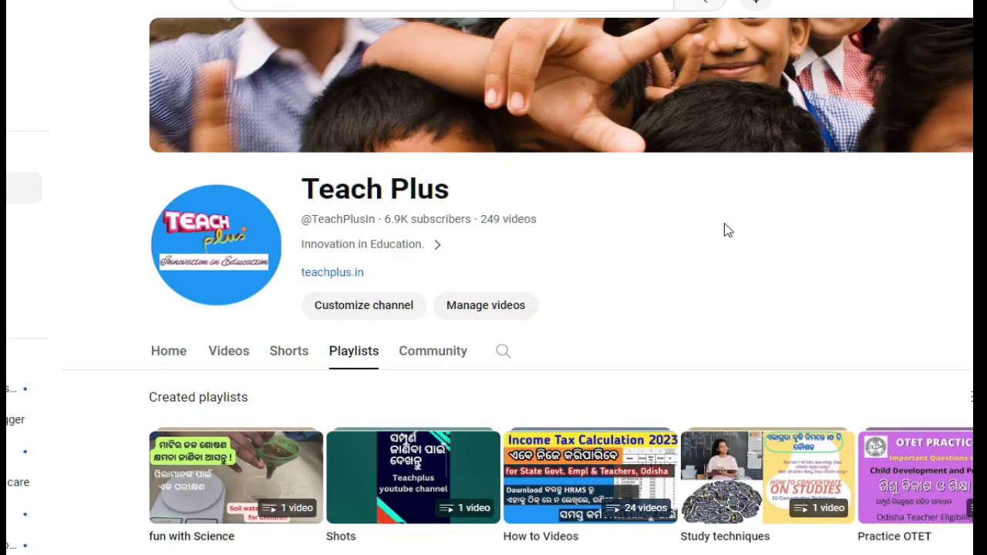
{"action": "scroll", "coordinate": [724, 230], "scroll_direction": "down", "scroll_amount": 3}
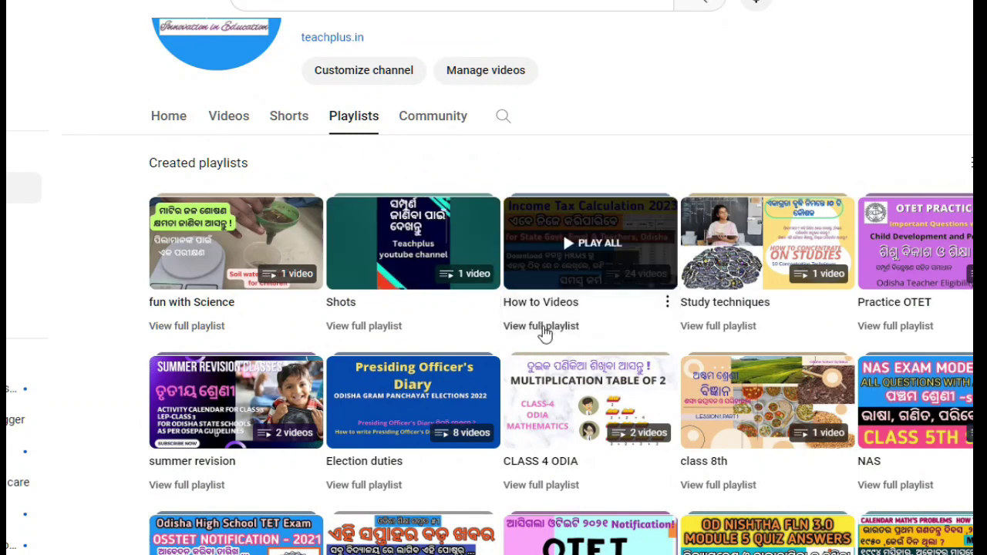
{"action": "left_click", "coordinate": [544, 333]}
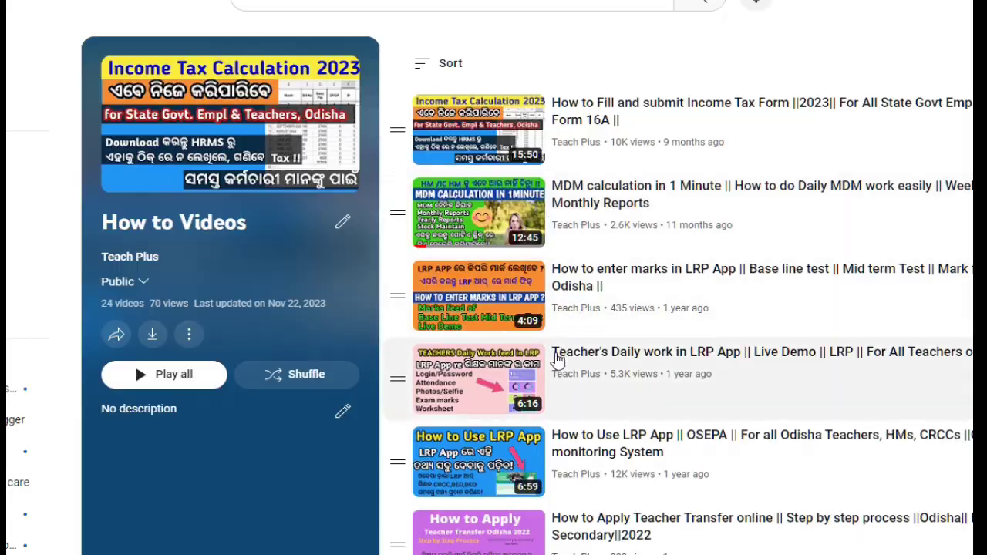